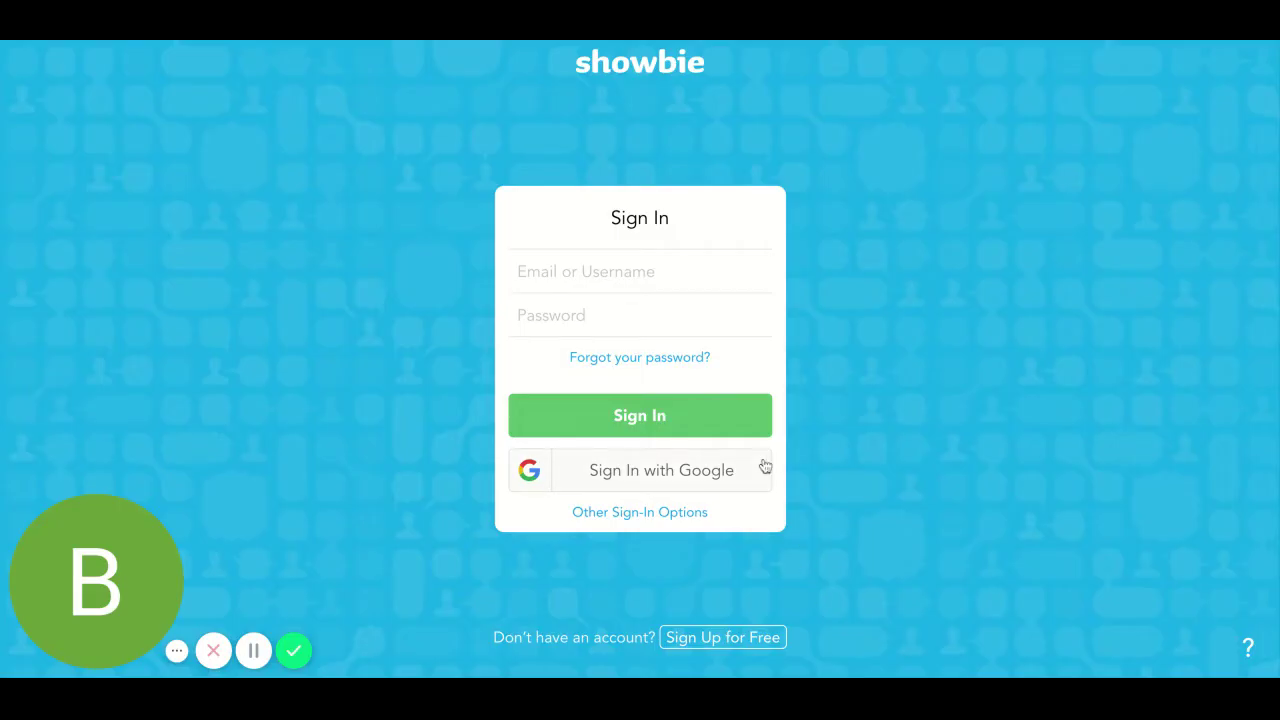
# Sign in to Showbie with the student's username and password
pyautogui.click(633, 515)
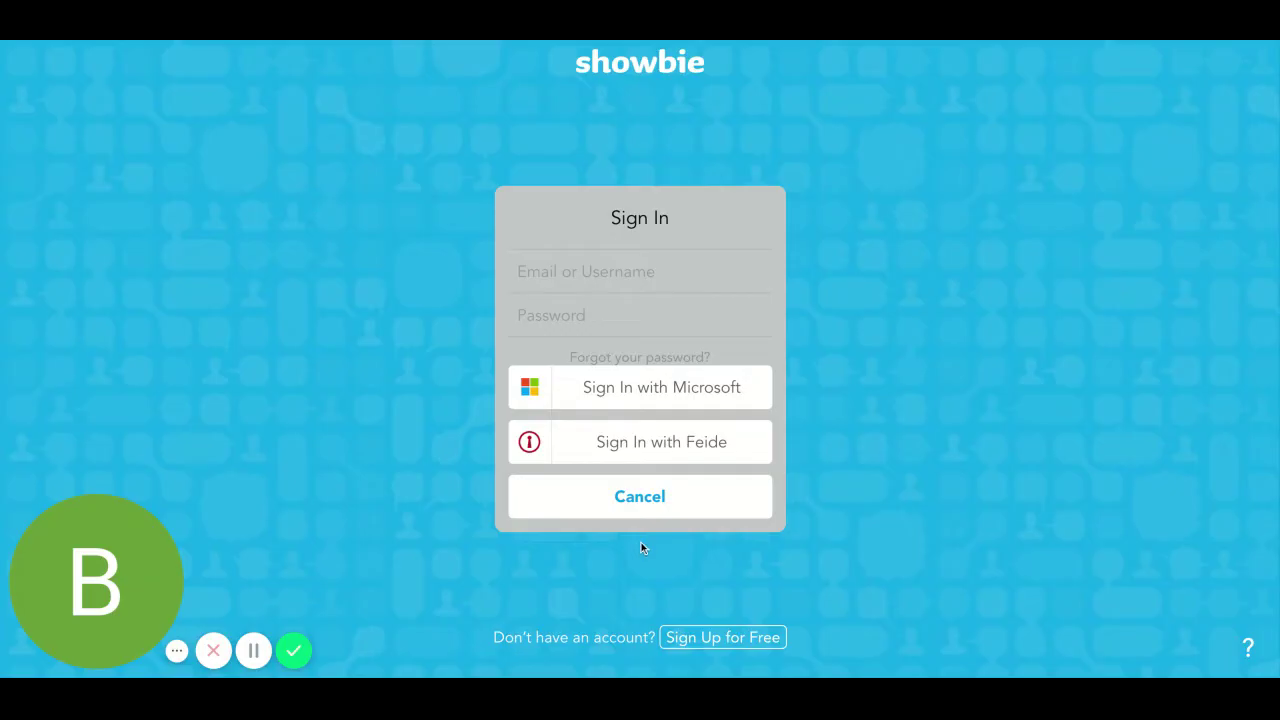
pyautogui.click(645, 505)
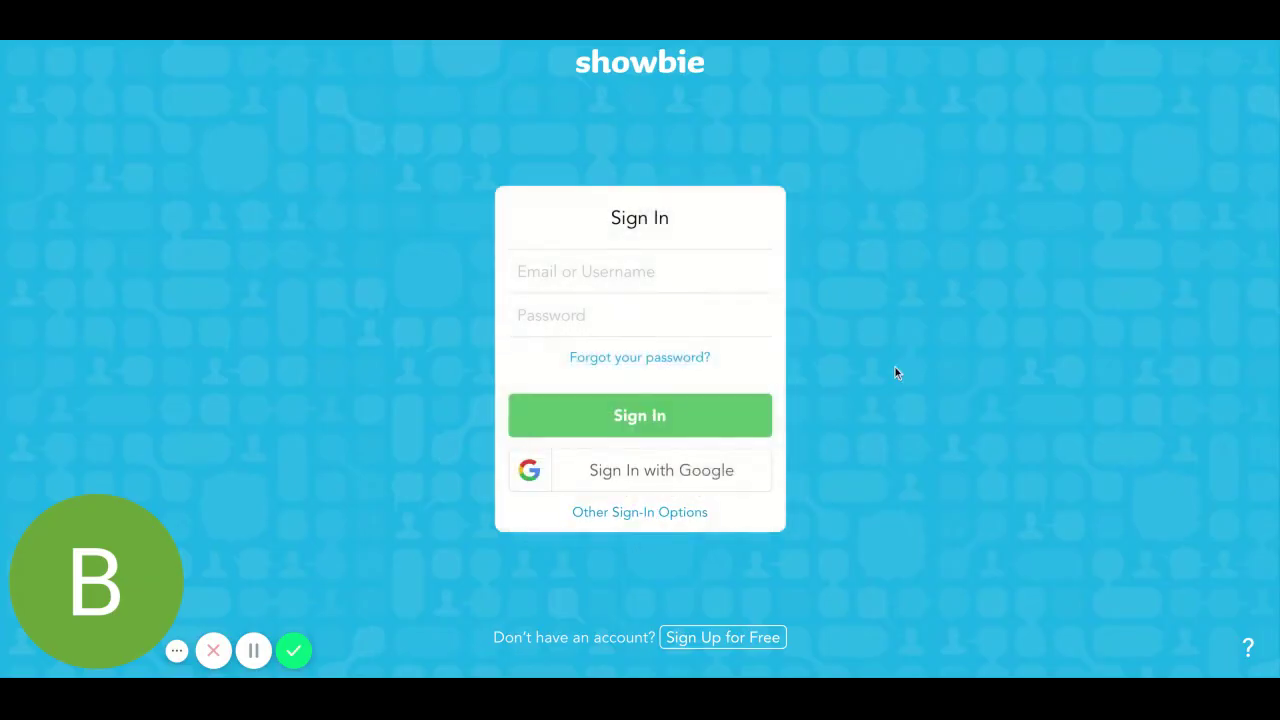
pyautogui.click(706, 274)
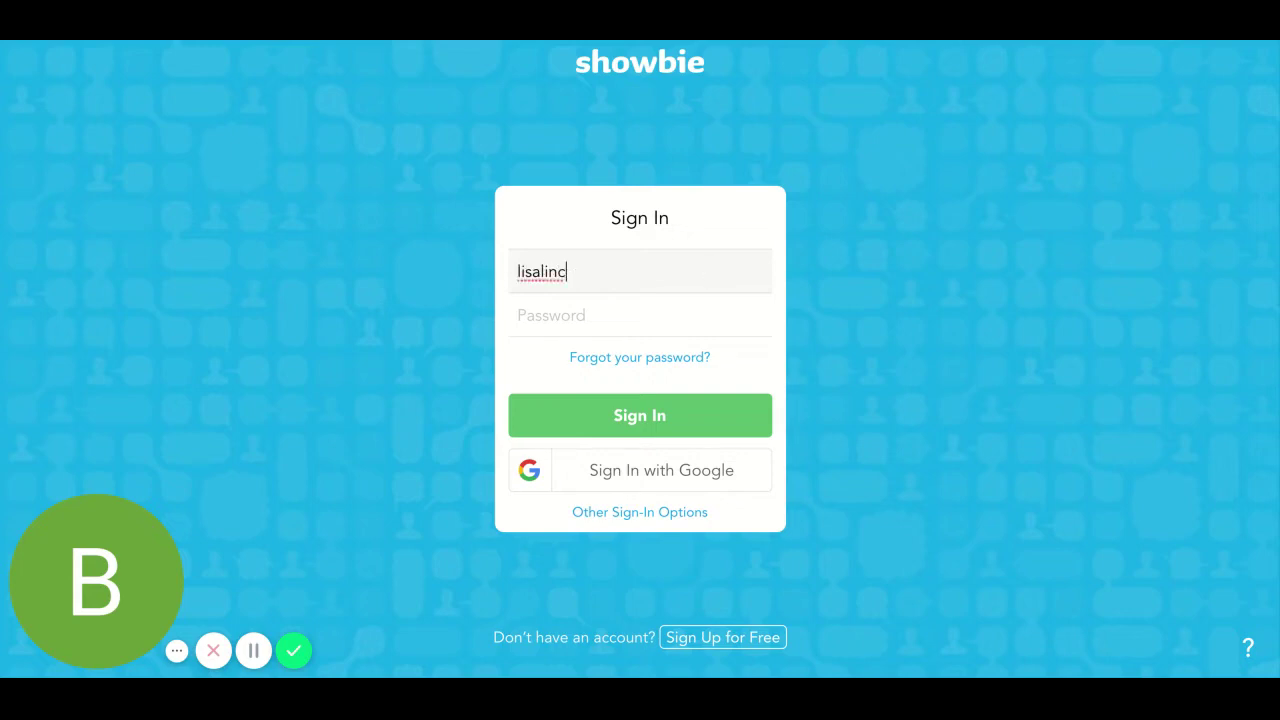
pyautogui.click(651, 307)
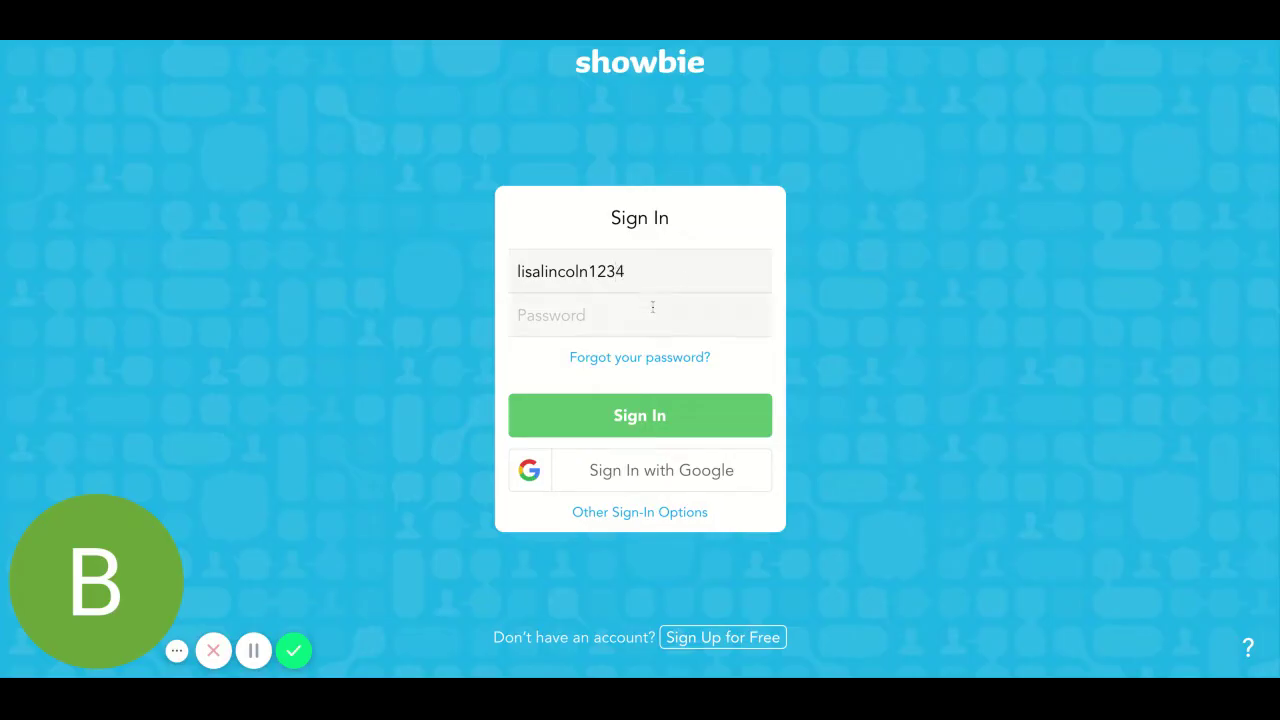
pyautogui.write('•••••••')
pyautogui.click(652, 416)
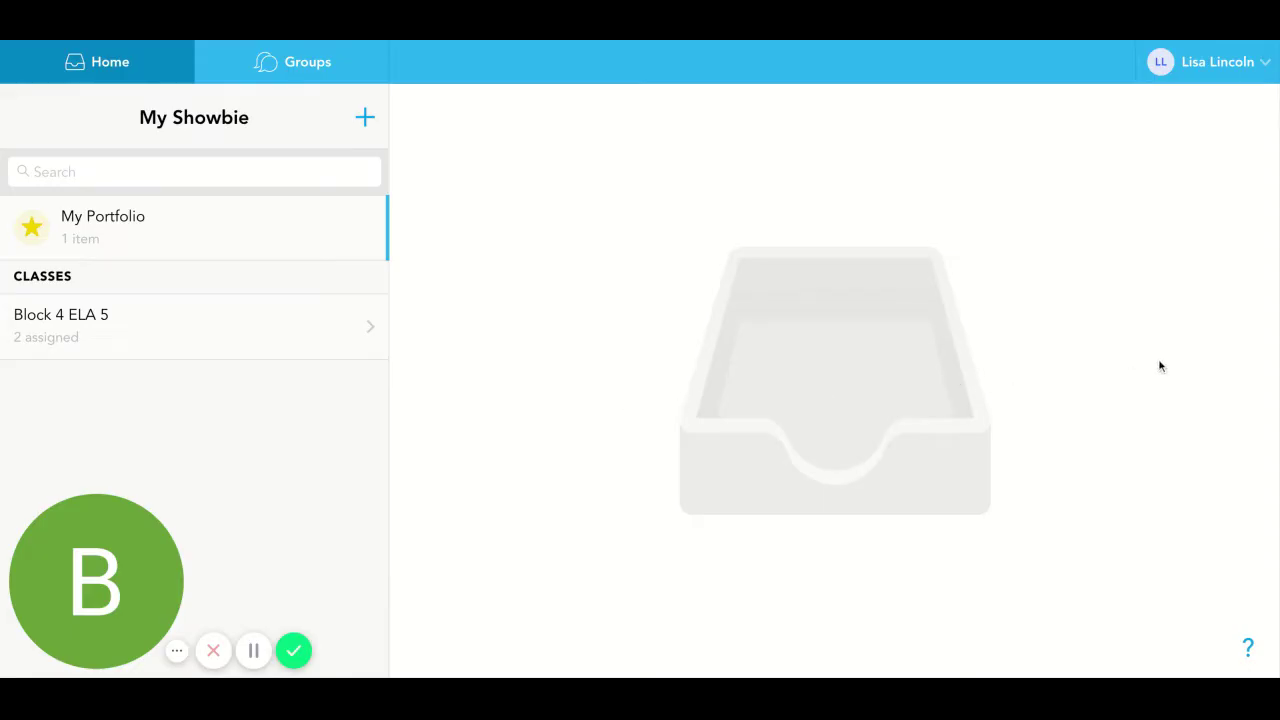
# Open My Info and review the account's Sign-In Options
pyautogui.click(1218, 62)
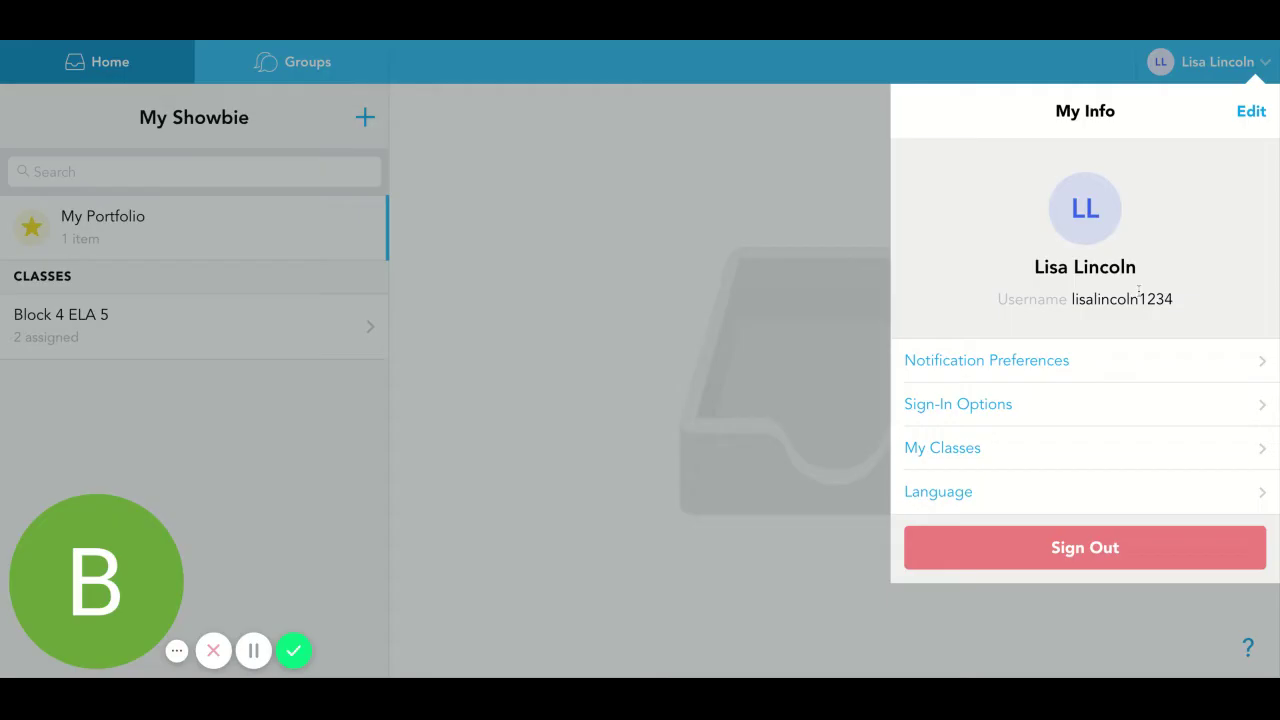
pyautogui.click(1057, 407)
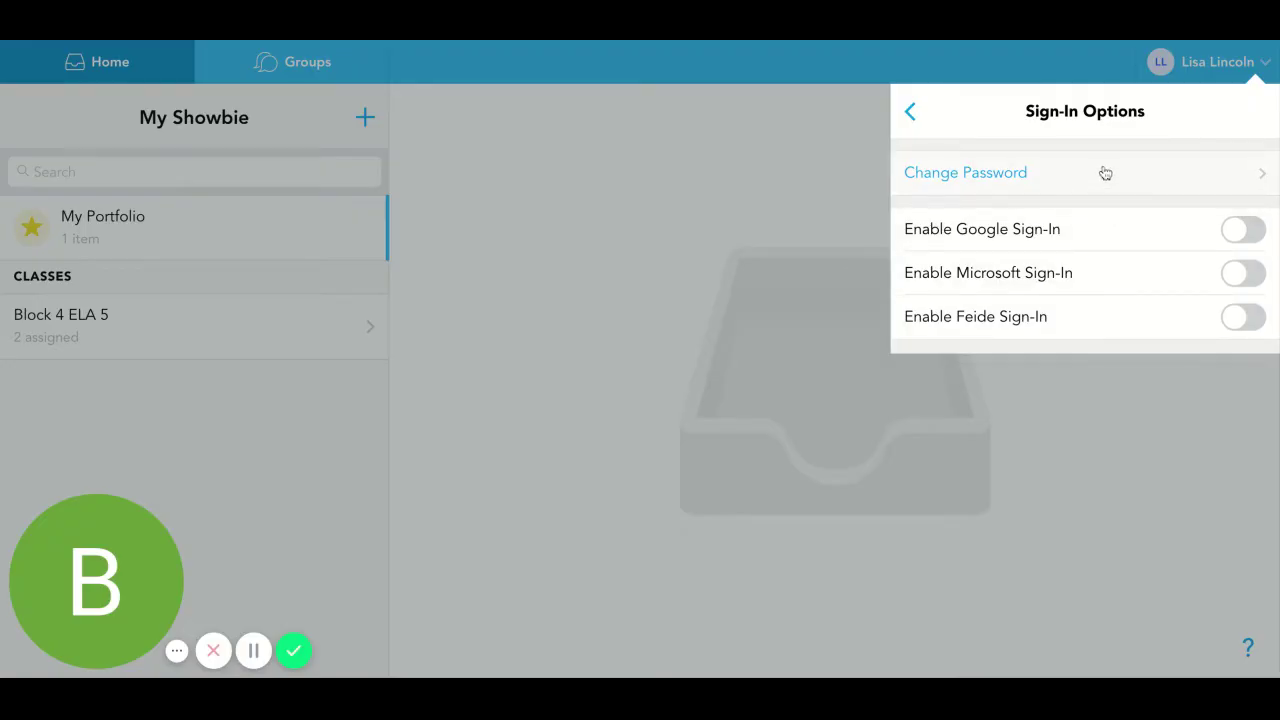
pyautogui.click(915, 122)
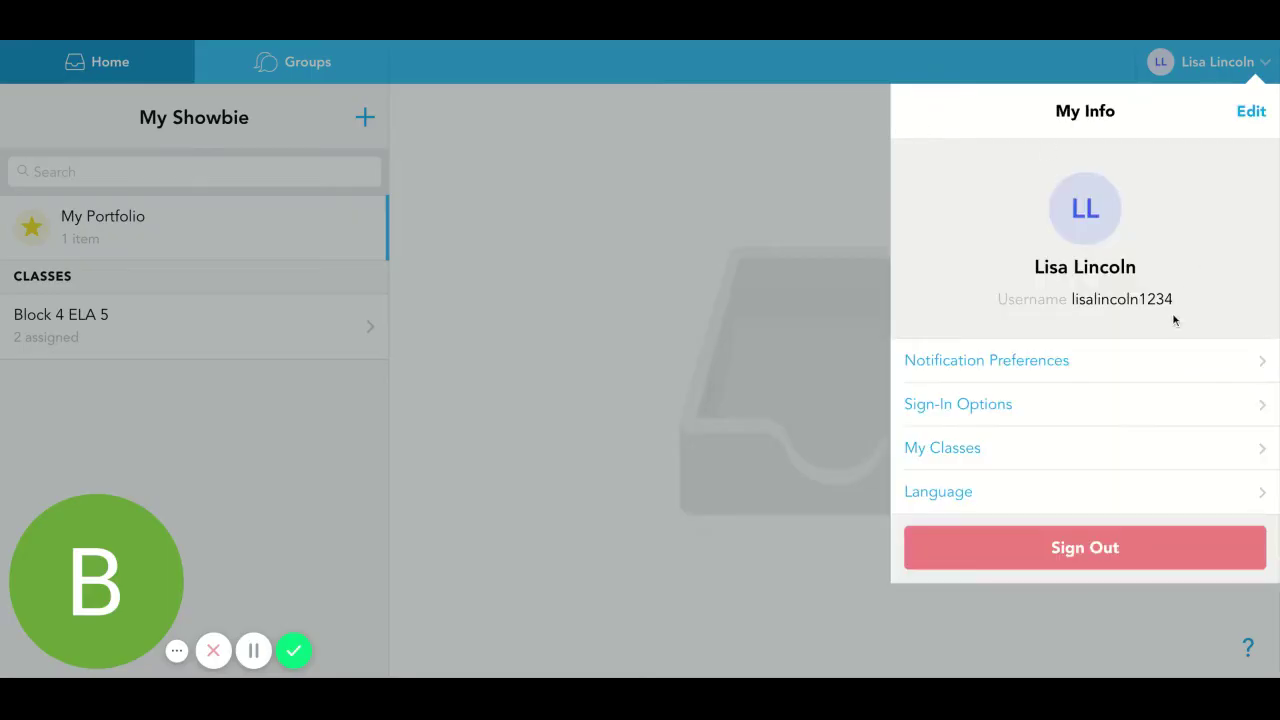
# Check the Class Discussions notification preferences, then return to My Info
pyautogui.click(1110, 364)
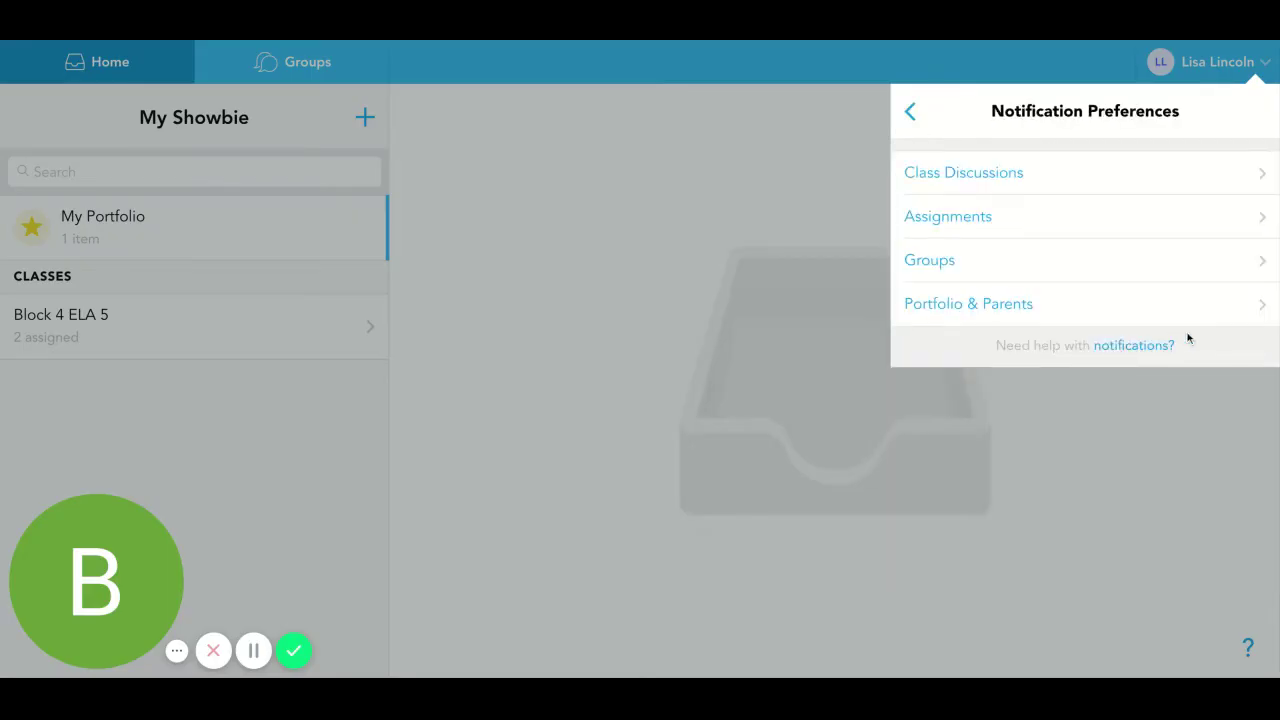
pyautogui.click(1177, 175)
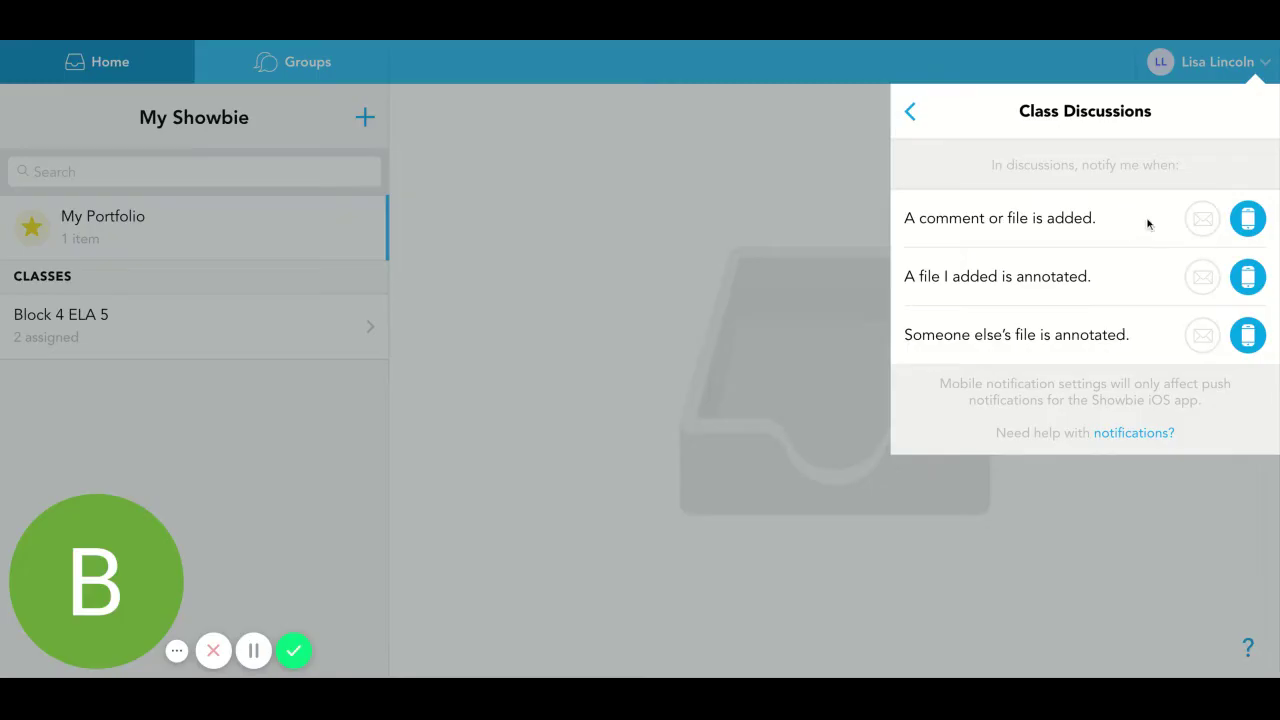
pyautogui.click(913, 112)
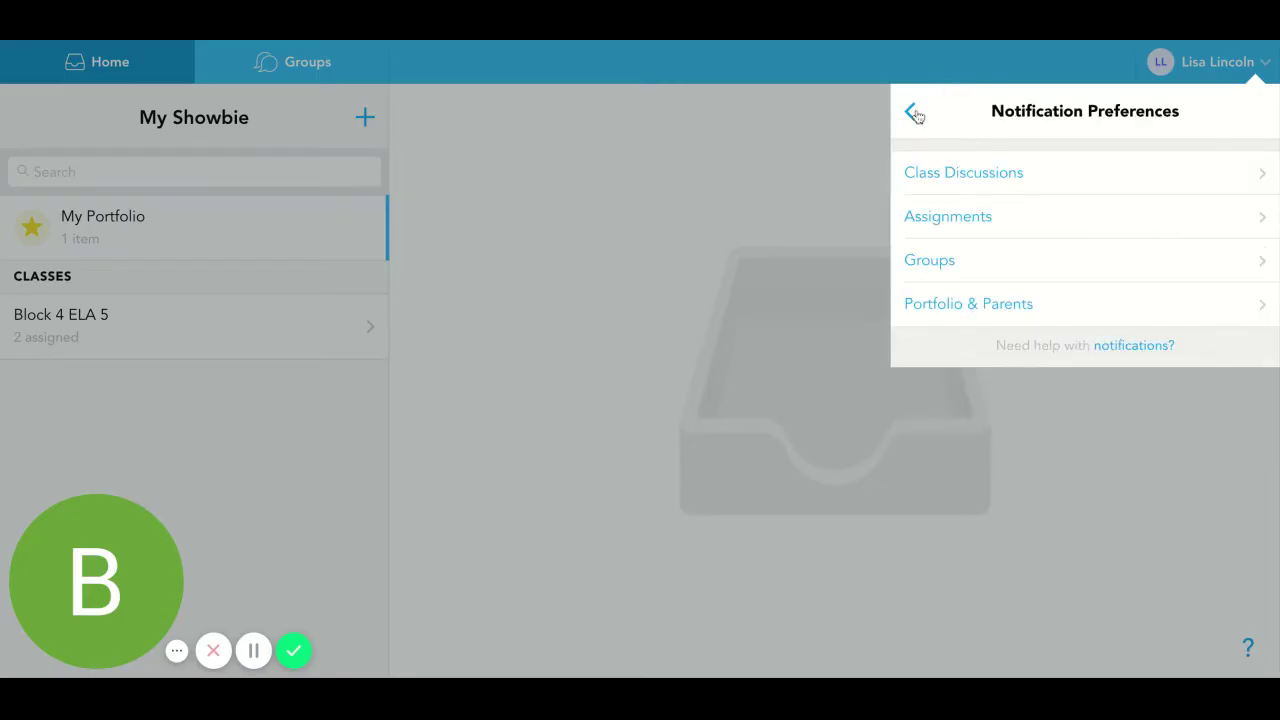
pyautogui.click(913, 112)
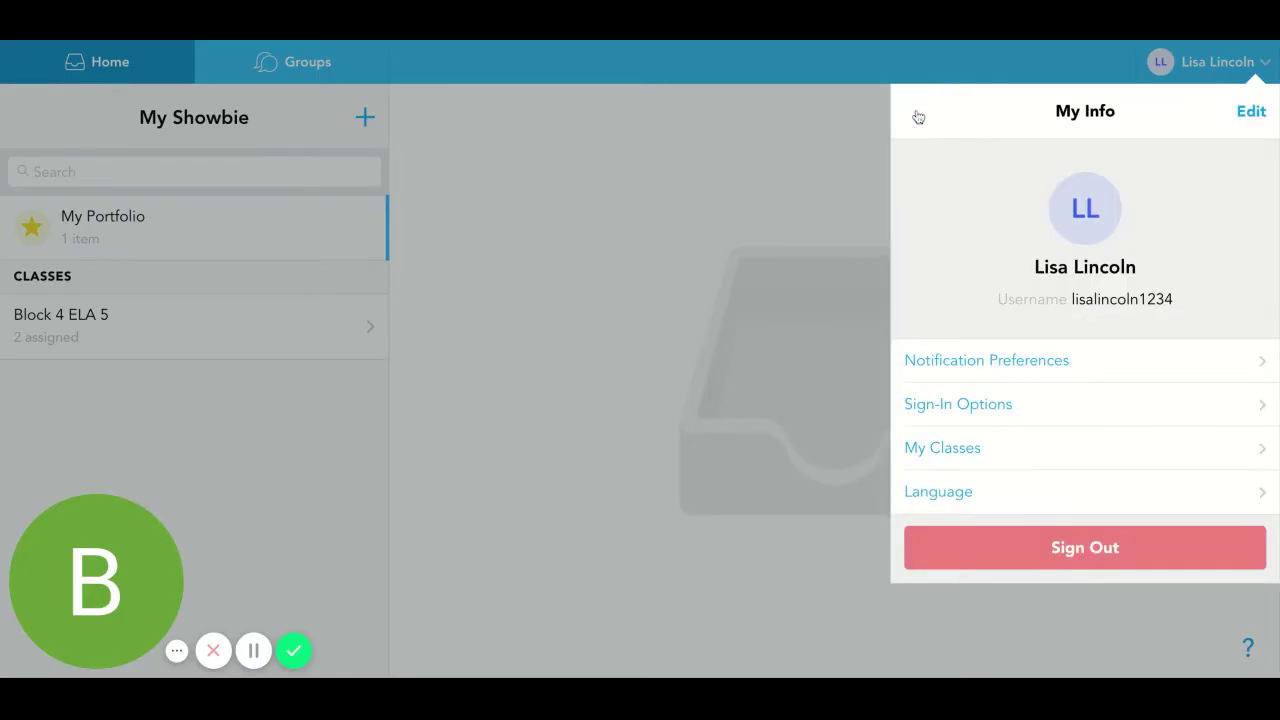
pyautogui.click(778, 209)
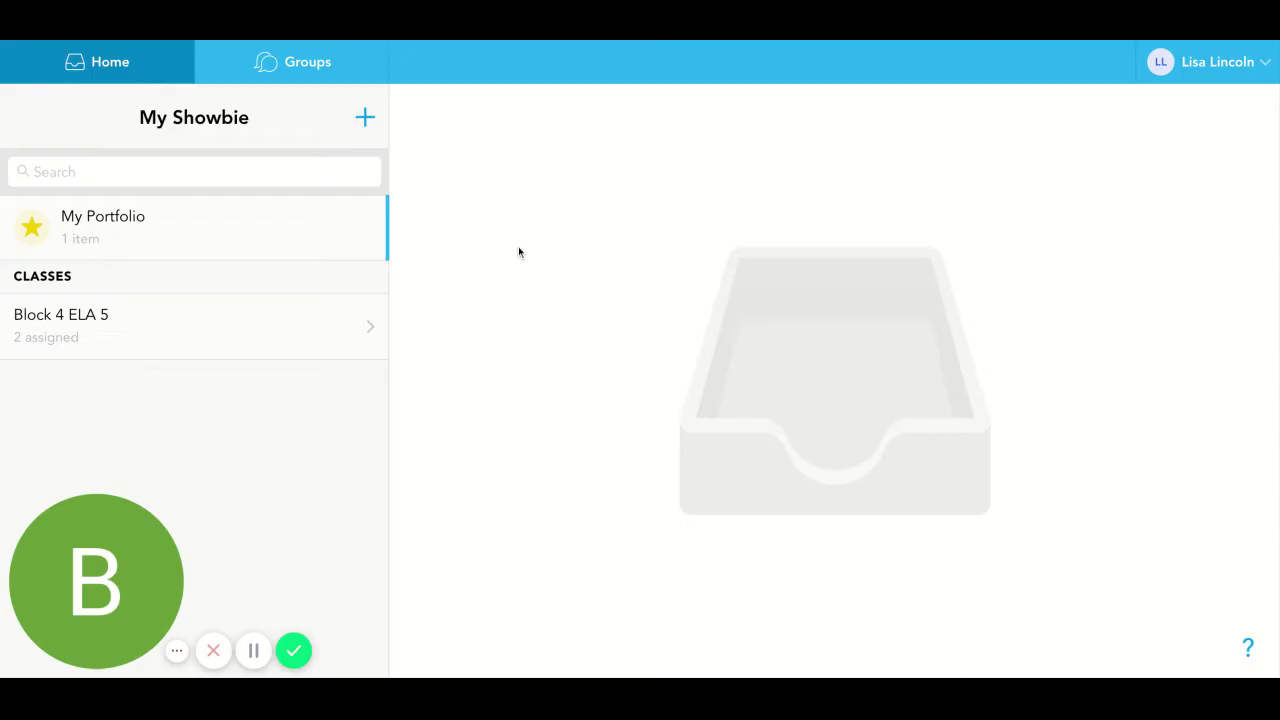
pyautogui.click(365, 119)
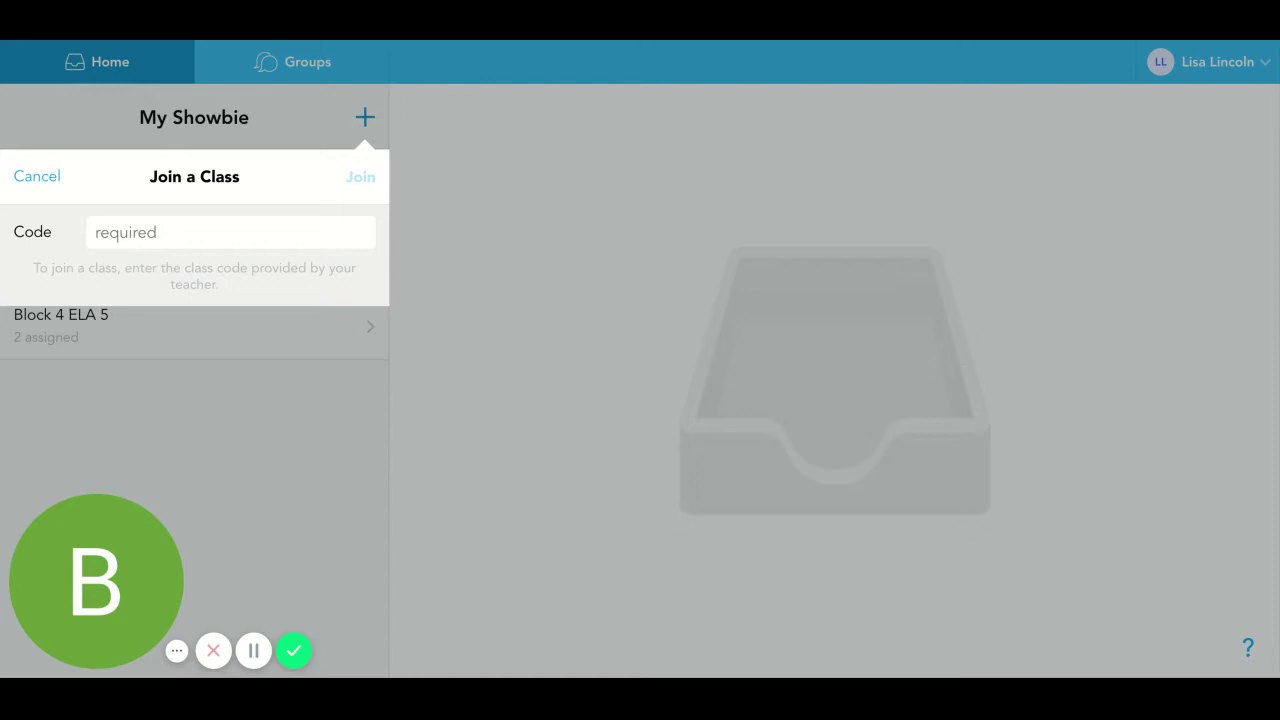
pyautogui.click(40, 178)
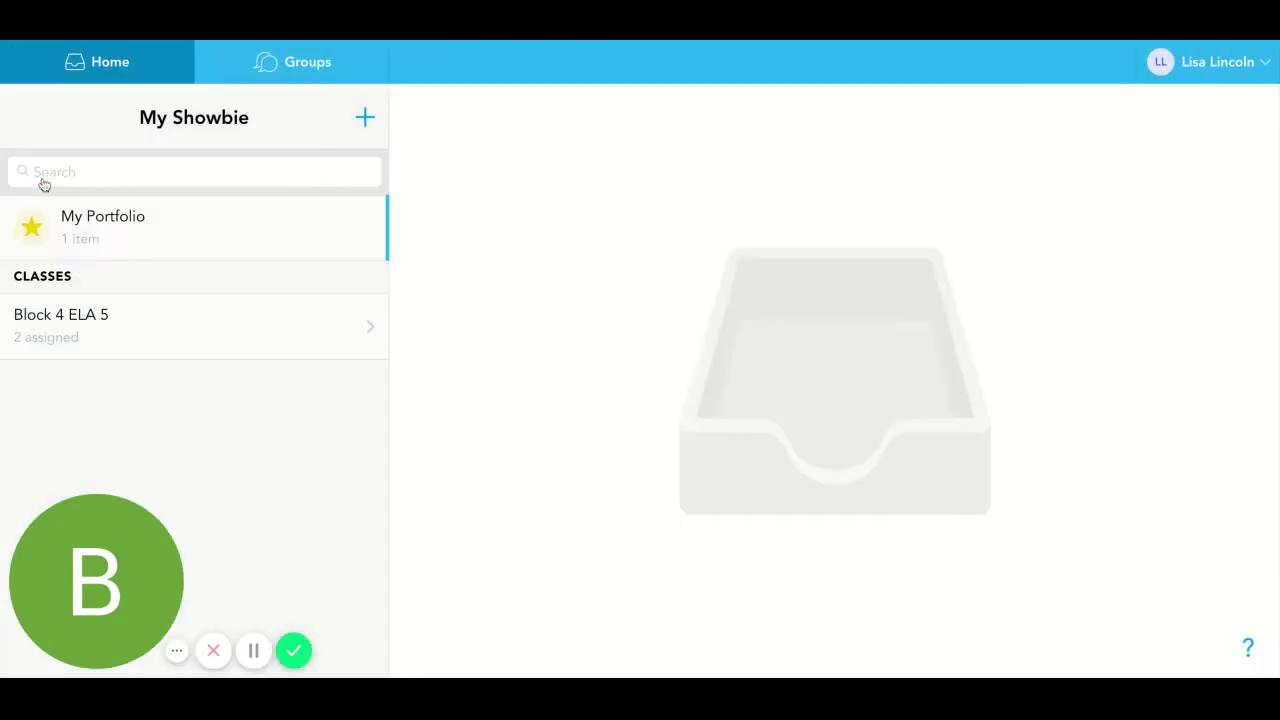
# Open Block 4 ELA 5 and its Introduce Yourself Worksheet assignment
pyautogui.click(167, 331)
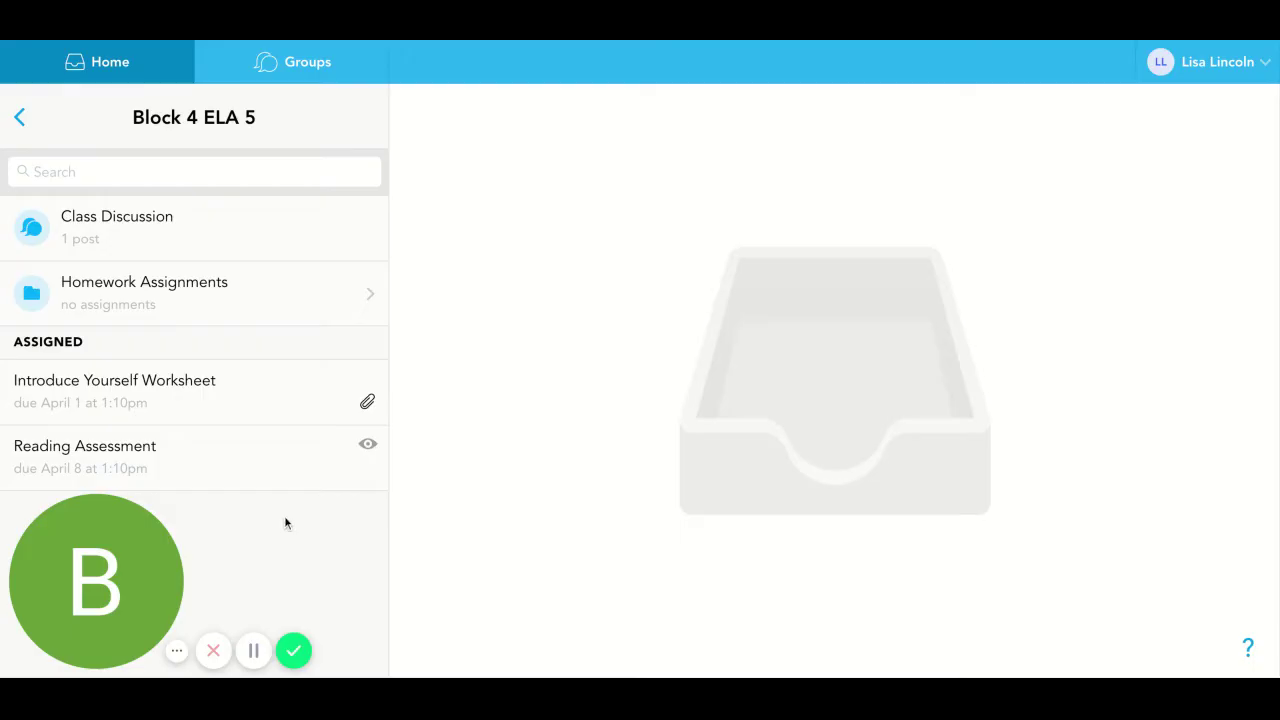
pyautogui.click(197, 403)
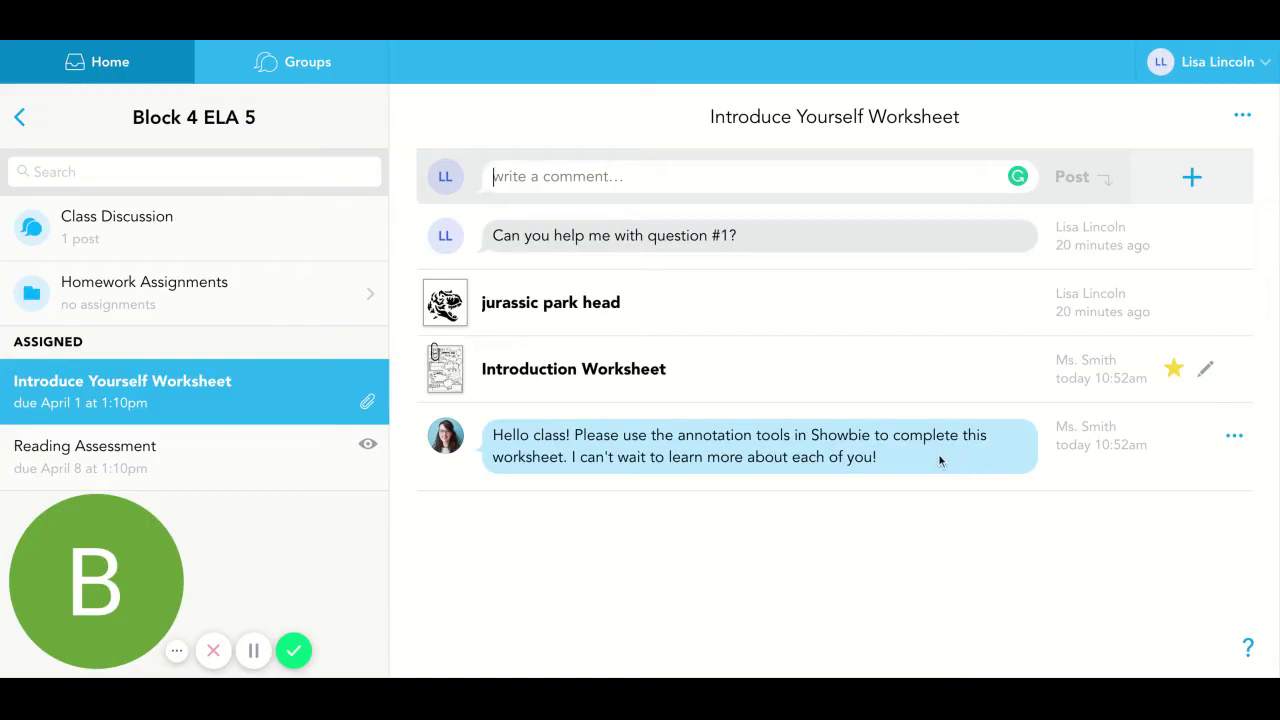
# Open the worksheet and draw with a thin purple pen, writing a 7 in 'I like to watch'
pyautogui.click(588, 374)
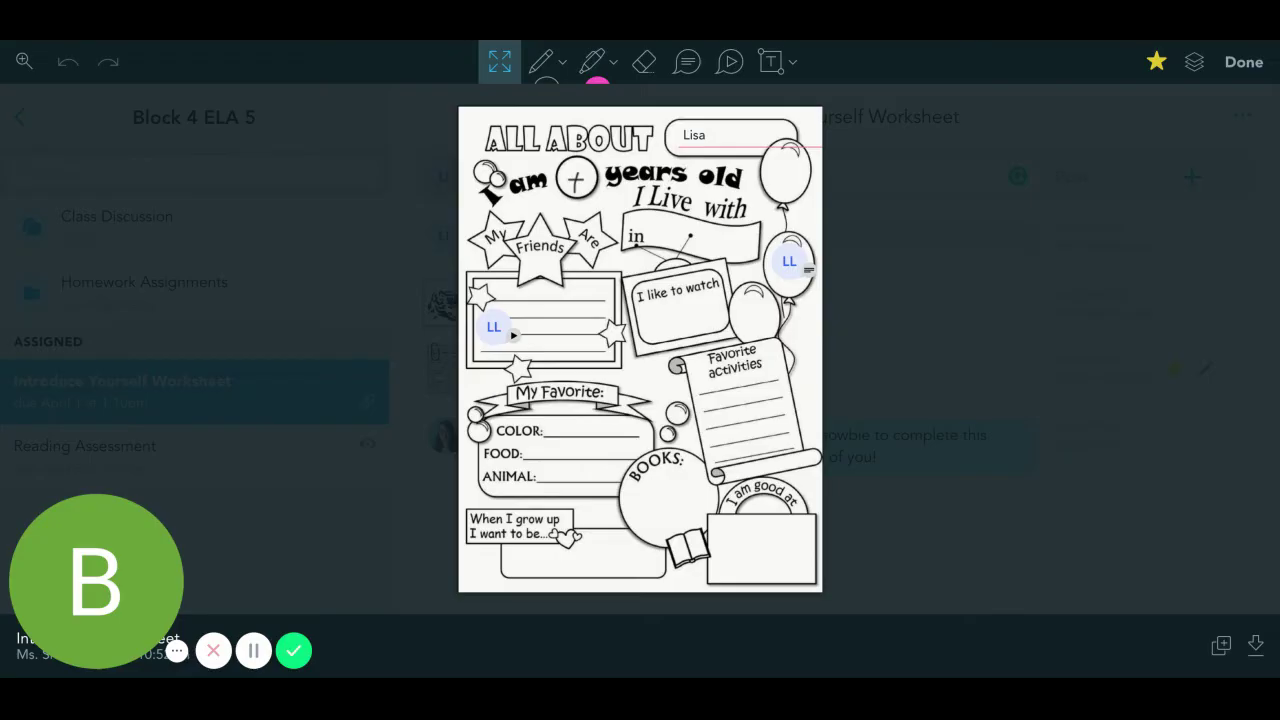
pyautogui.click(552, 70)
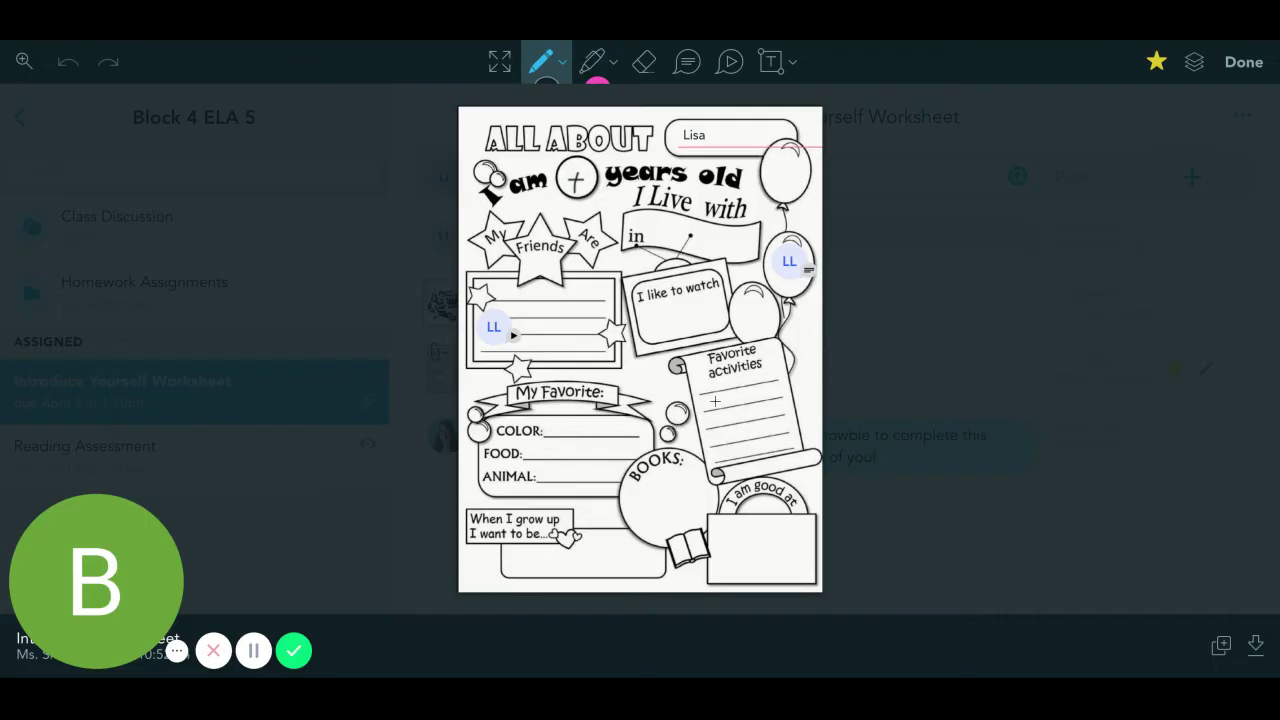
pyautogui.moveTo(715, 401)
pyautogui.mouseDown()
pyautogui.moveTo(778, 396)
pyautogui.moveTo(748, 415)
pyautogui.moveTo(788, 410)
pyautogui.mouseUp()
pyautogui.click(546, 88)
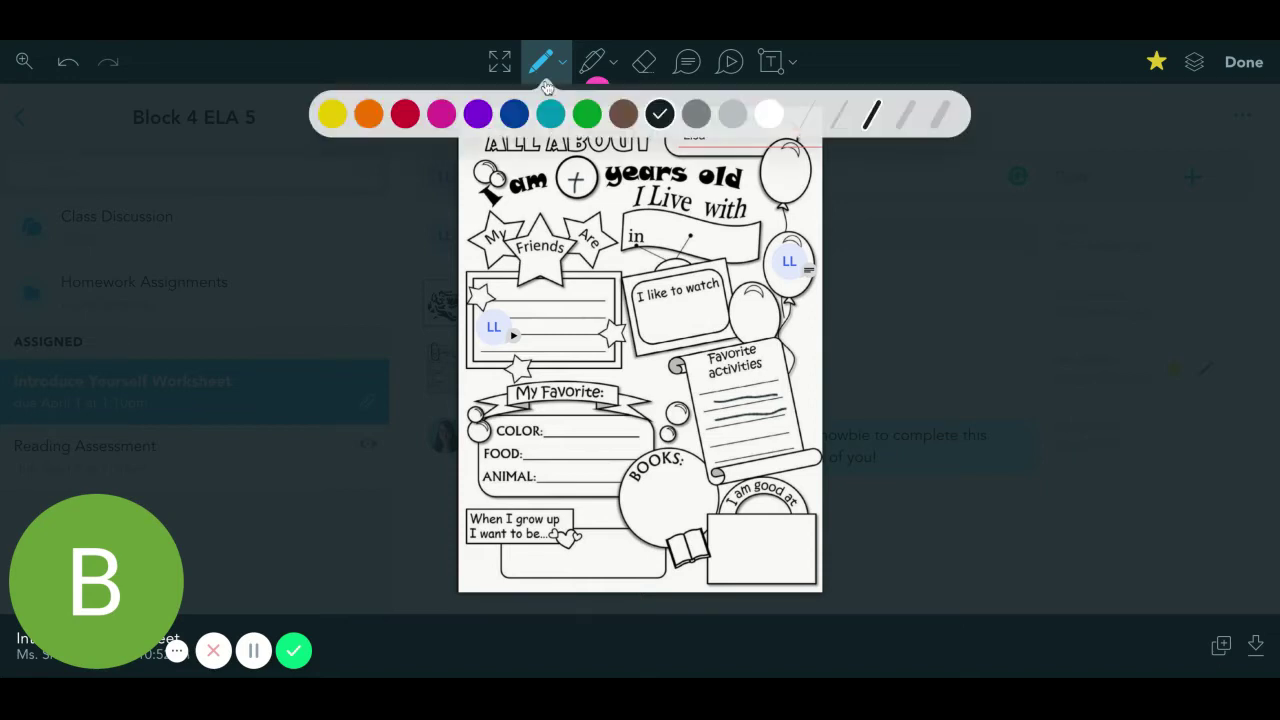
pyautogui.click(477, 116)
pyautogui.click(838, 118)
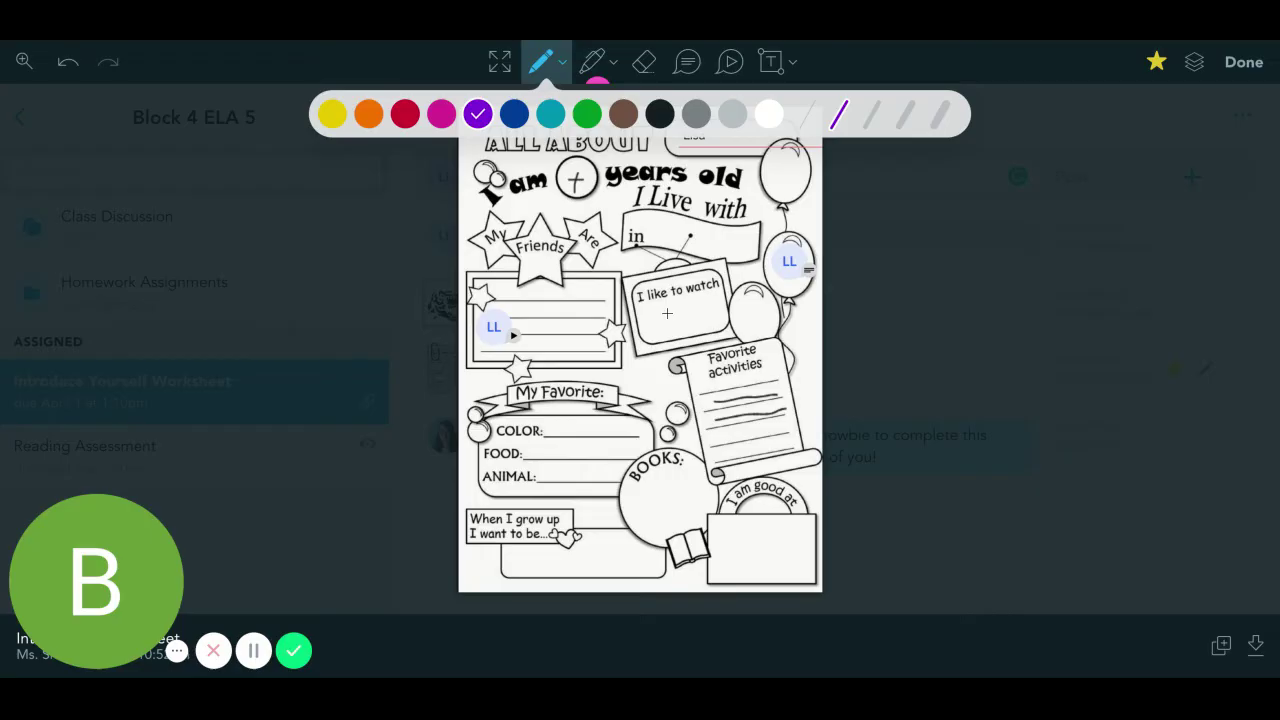
pyautogui.moveTo(674, 306); pyautogui.dragTo(704, 326)
# Highlight the 'I like to watch' heading in magenta
pyautogui.click(593, 63)
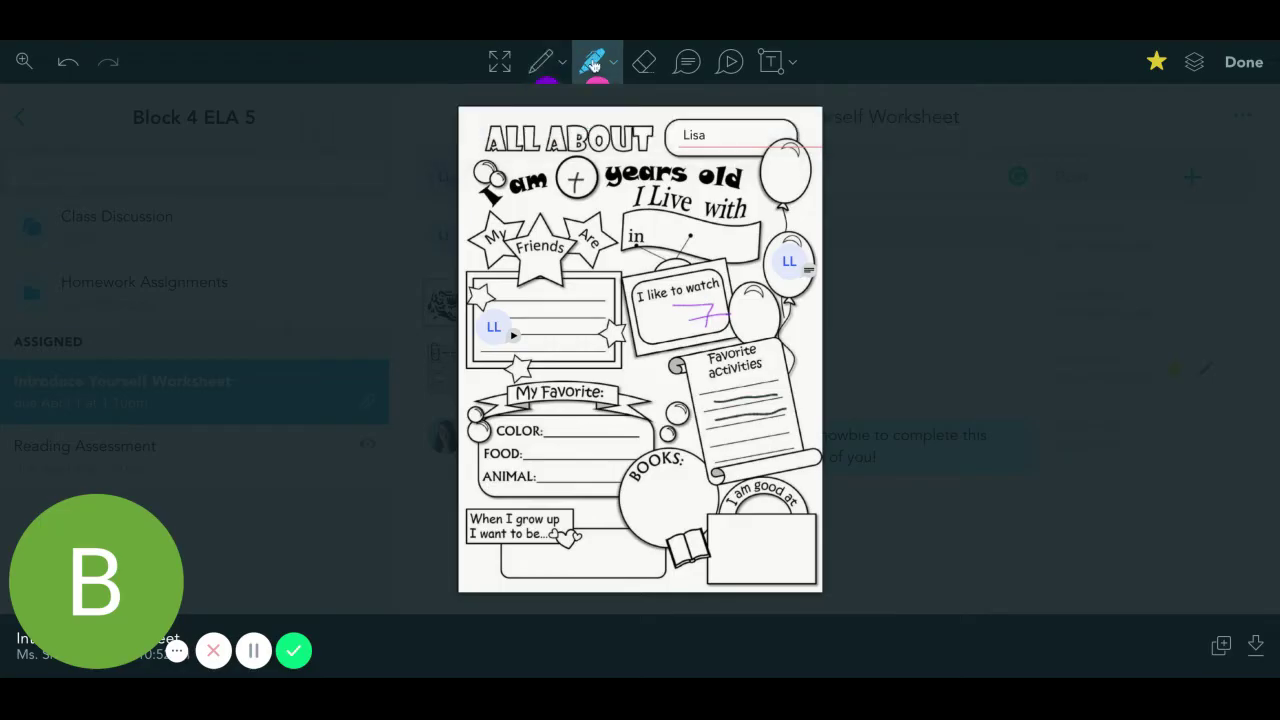
pyautogui.click(598, 86)
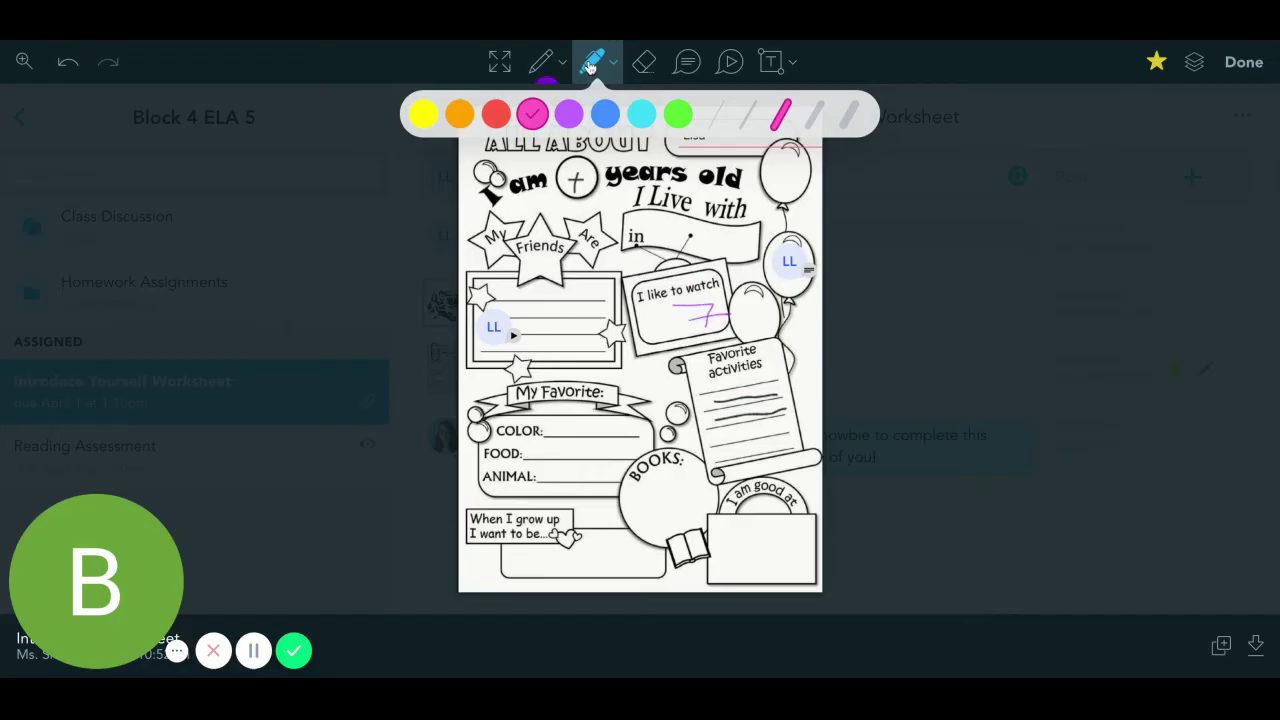
pyautogui.click(764, 124)
pyautogui.moveTo(658, 292)
pyautogui.mouseDown()
pyautogui.moveTo(728, 270)
pyautogui.moveTo(650, 292)
pyautogui.moveTo(674, 296)
pyautogui.moveTo(730, 282)
pyautogui.moveTo(640, 290)
pyautogui.mouseUp()
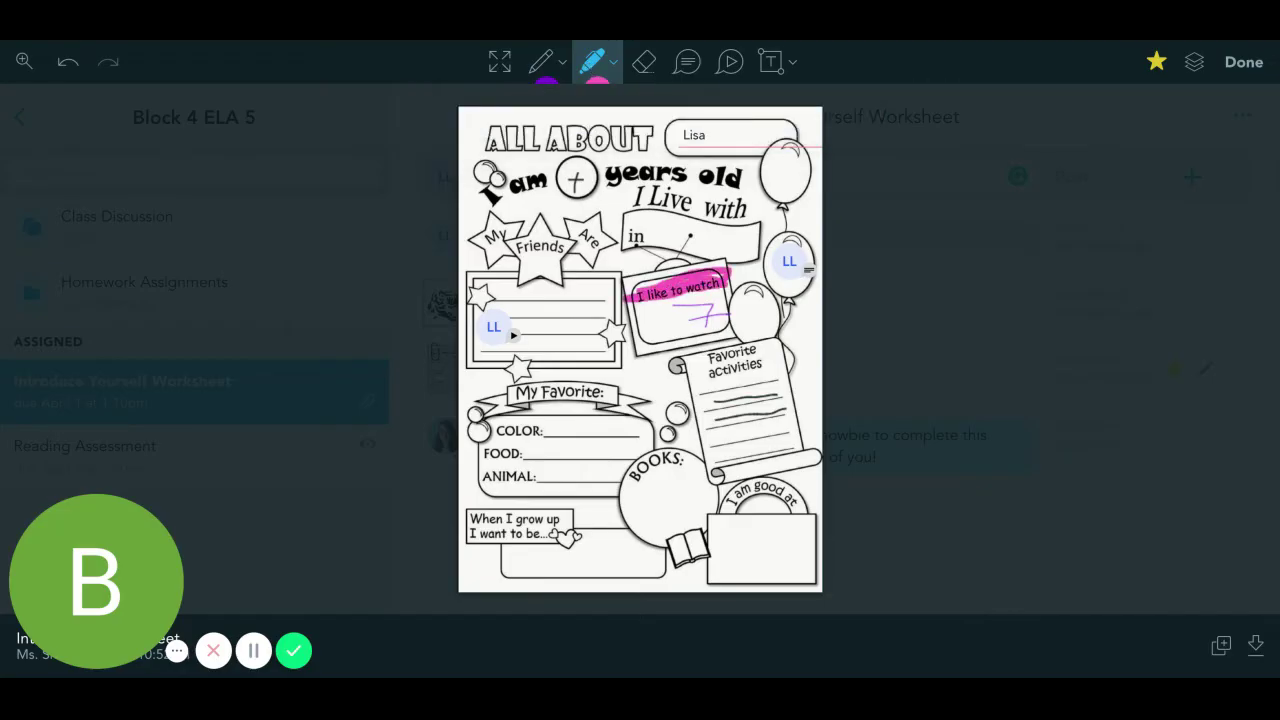
# Erase the pink highlight and purple pen marks from the 'I like to watch' box
pyautogui.click(644, 62)
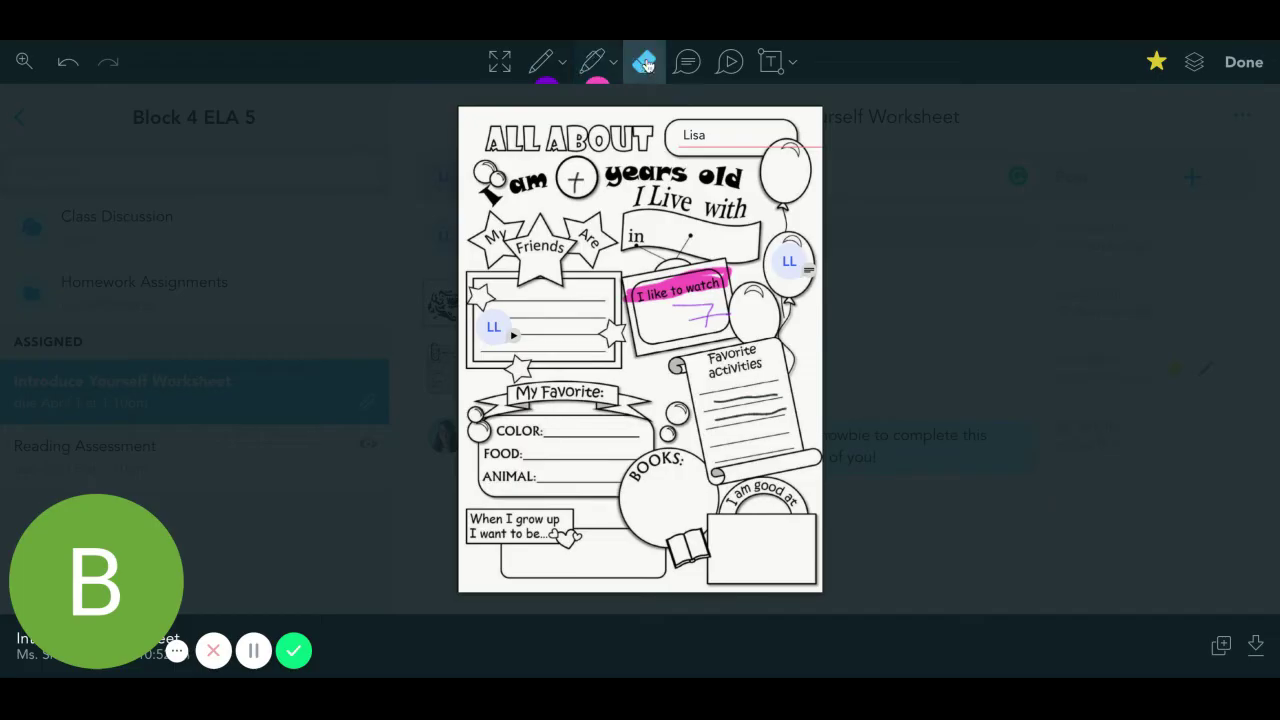
pyautogui.moveTo(616, 302)
pyautogui.mouseDown()
pyautogui.moveTo(632, 285)
pyautogui.moveTo(730, 272)
pyautogui.mouseUp()
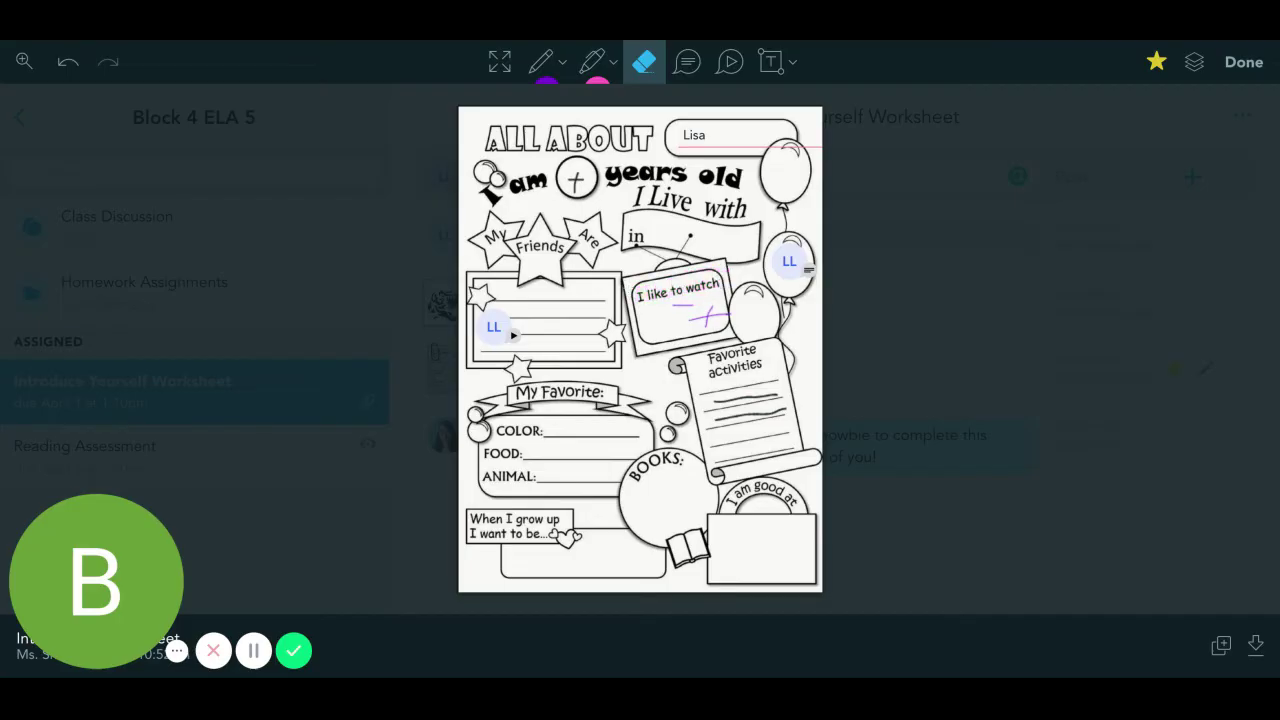
pyautogui.moveTo(672, 306); pyautogui.dragTo(730, 316)
# Add a text comment giving the student's name and pin it beside 'When I grow up'
pyautogui.click(688, 66)
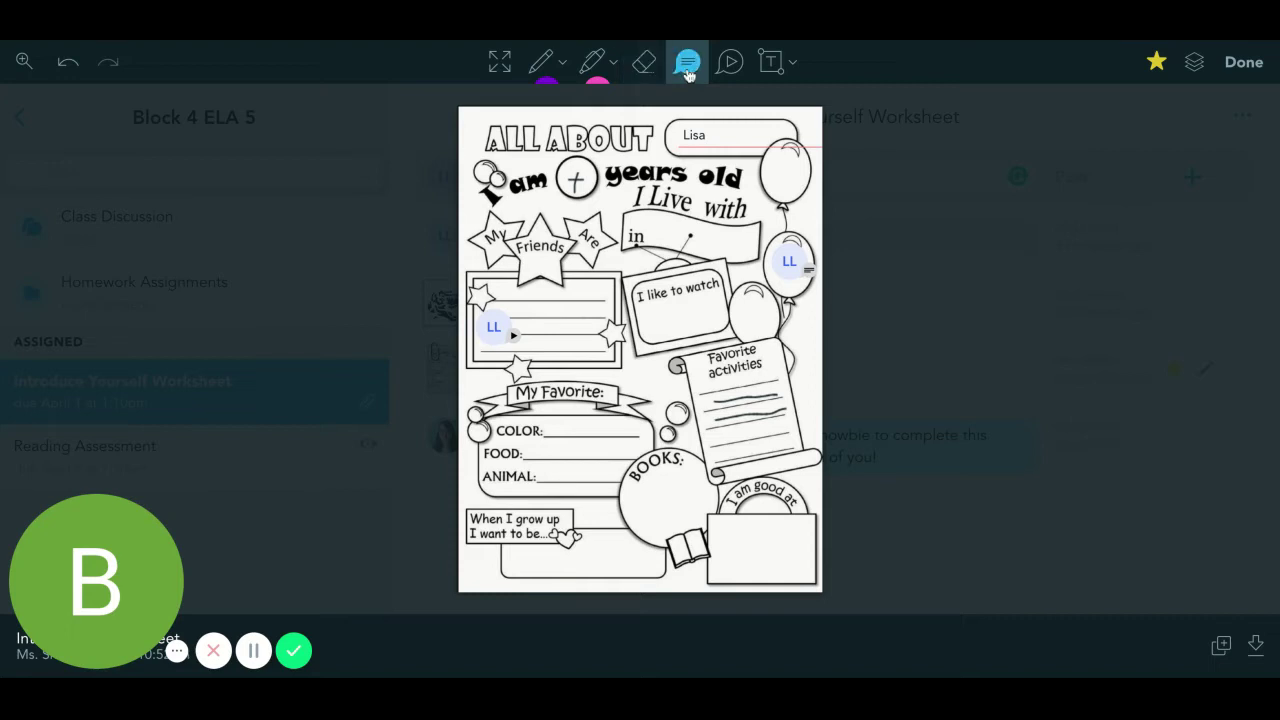
pyautogui.click(747, 455)
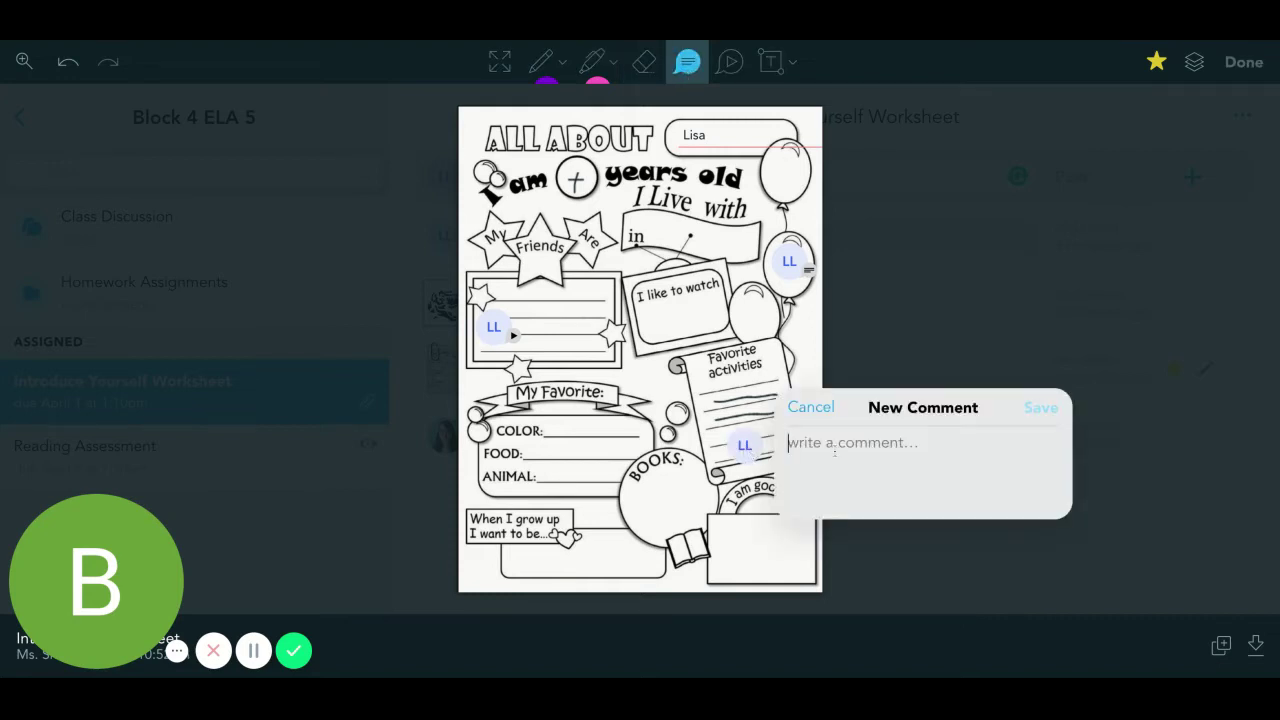
pyautogui.write('My name is Lisa')
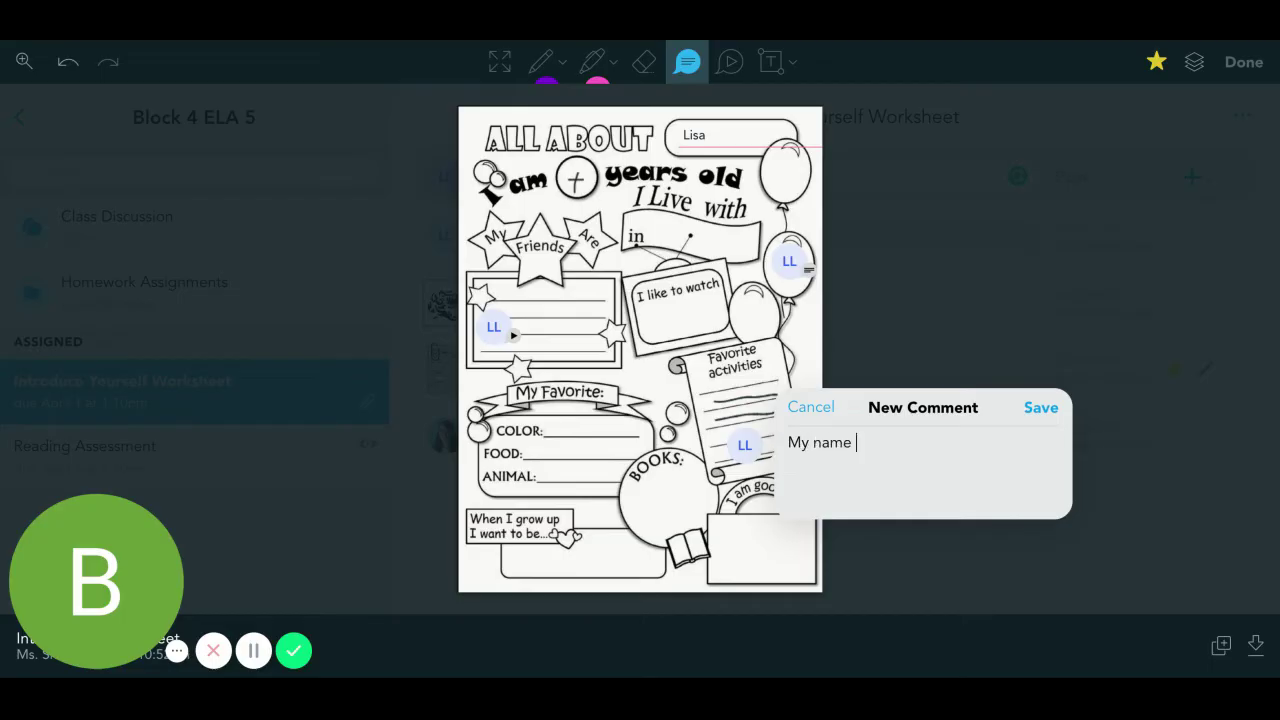
pyautogui.click(1040, 409)
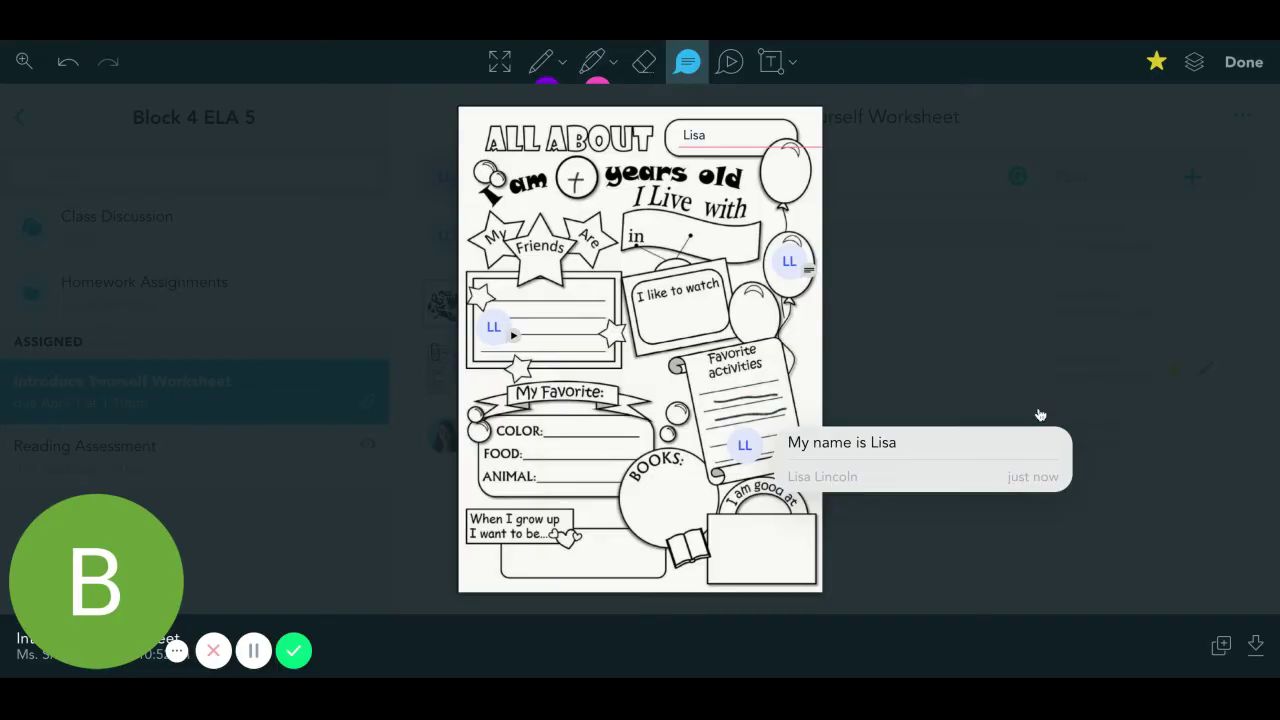
pyautogui.click(745, 451)
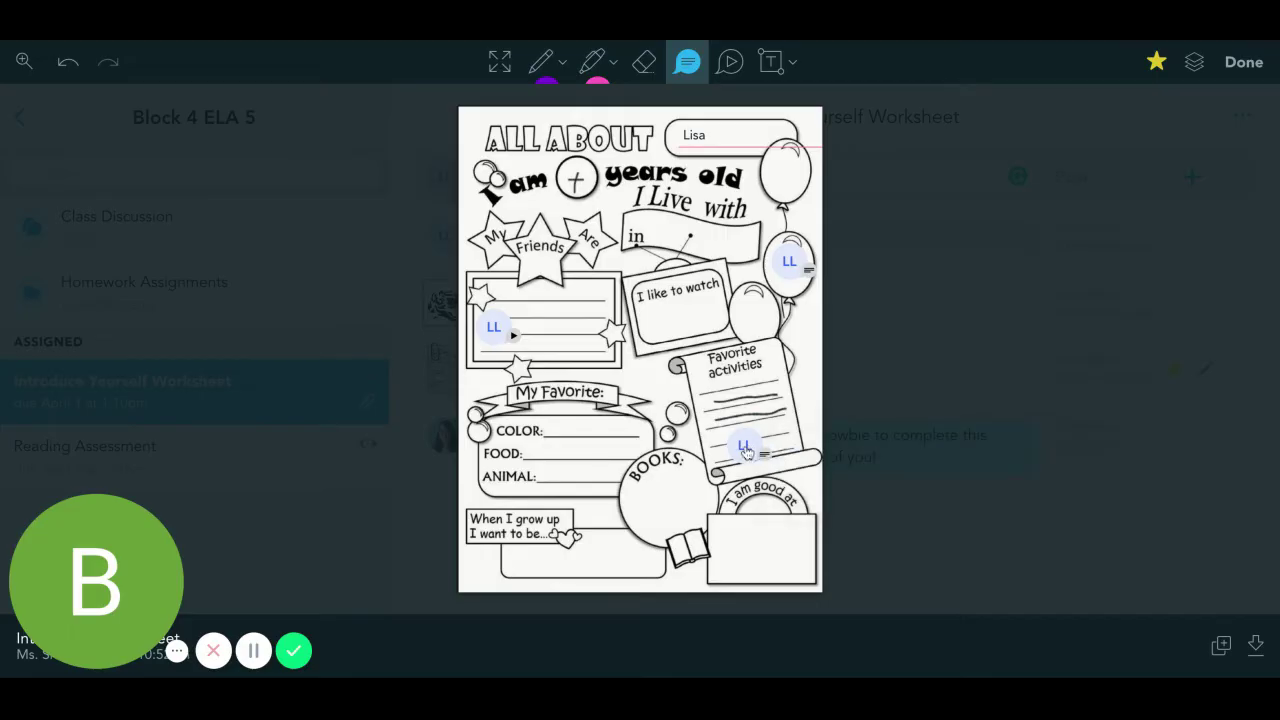
pyautogui.moveTo(745, 451)
pyautogui.mouseDown()
pyautogui.moveTo(790, 416)
pyautogui.moveTo(790, 372)
pyautogui.moveTo(770, 342)
pyautogui.moveTo(653, 360)
pyautogui.moveTo(514, 528)
pyautogui.moveTo(517, 563)
pyautogui.mouseUp()
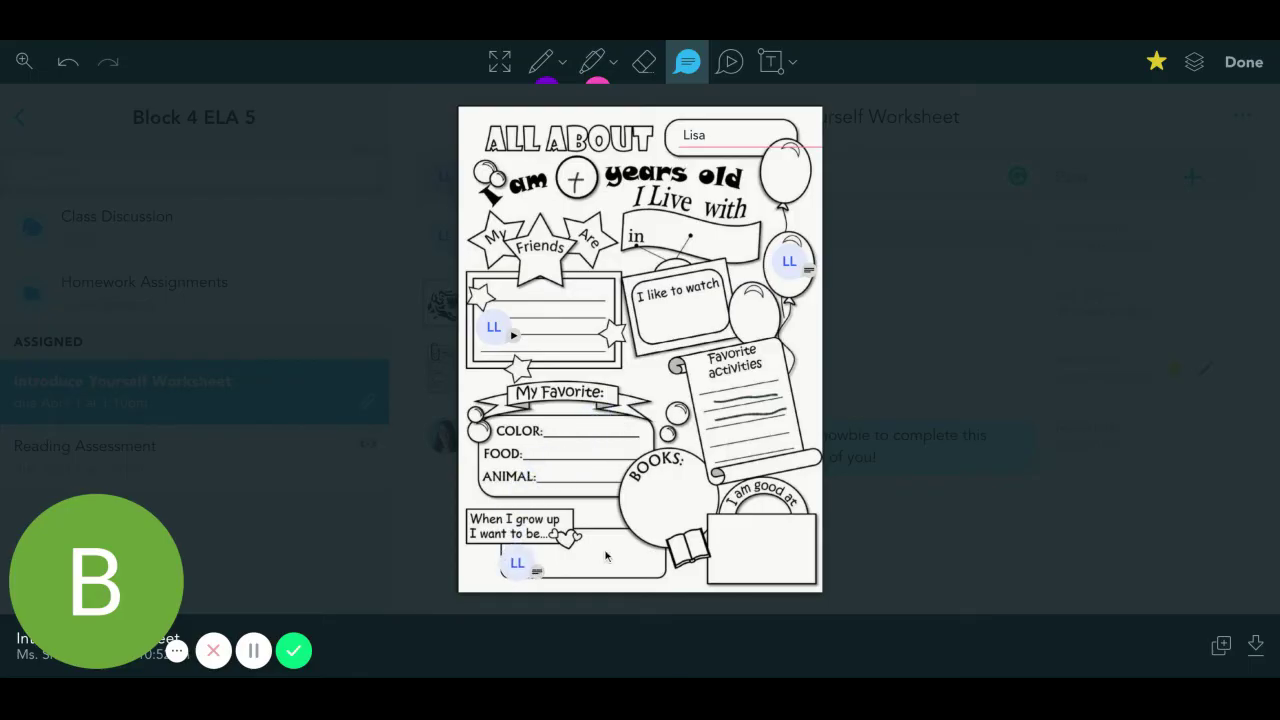
# Record and save a 17-second voice note pinned inside the 'I am good at' box
pyautogui.click(731, 72)
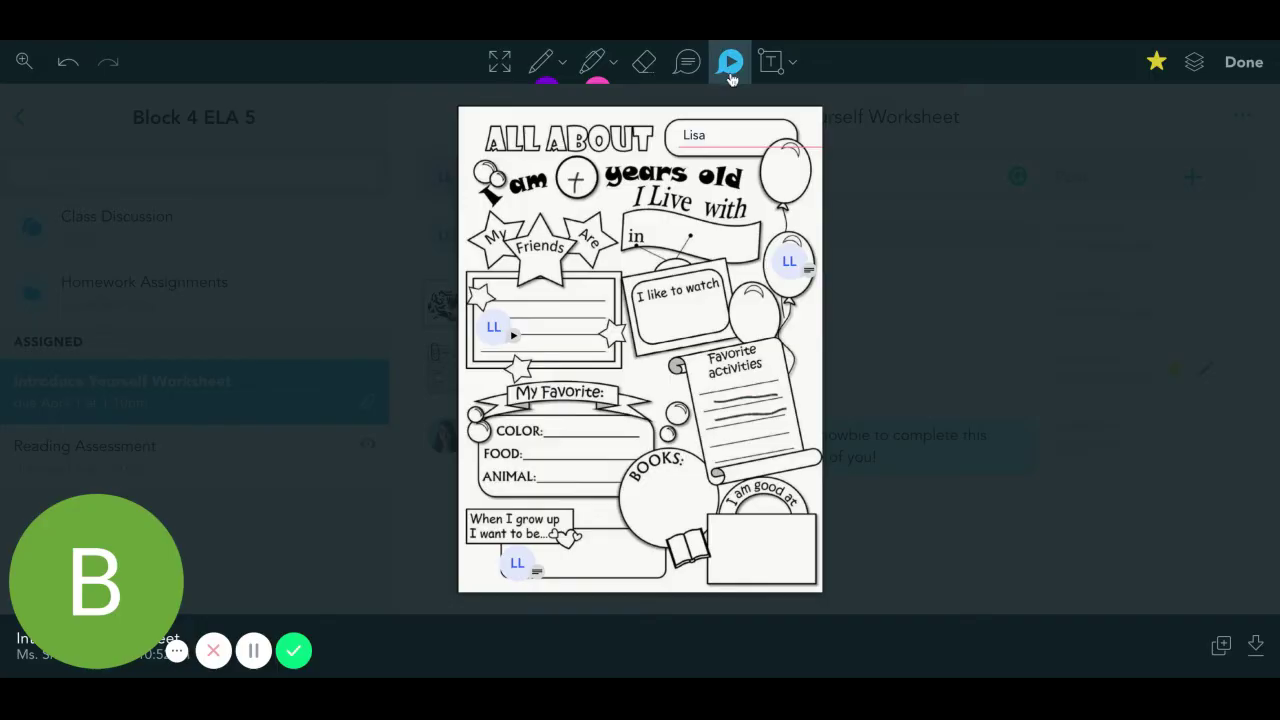
pyautogui.click(732, 538)
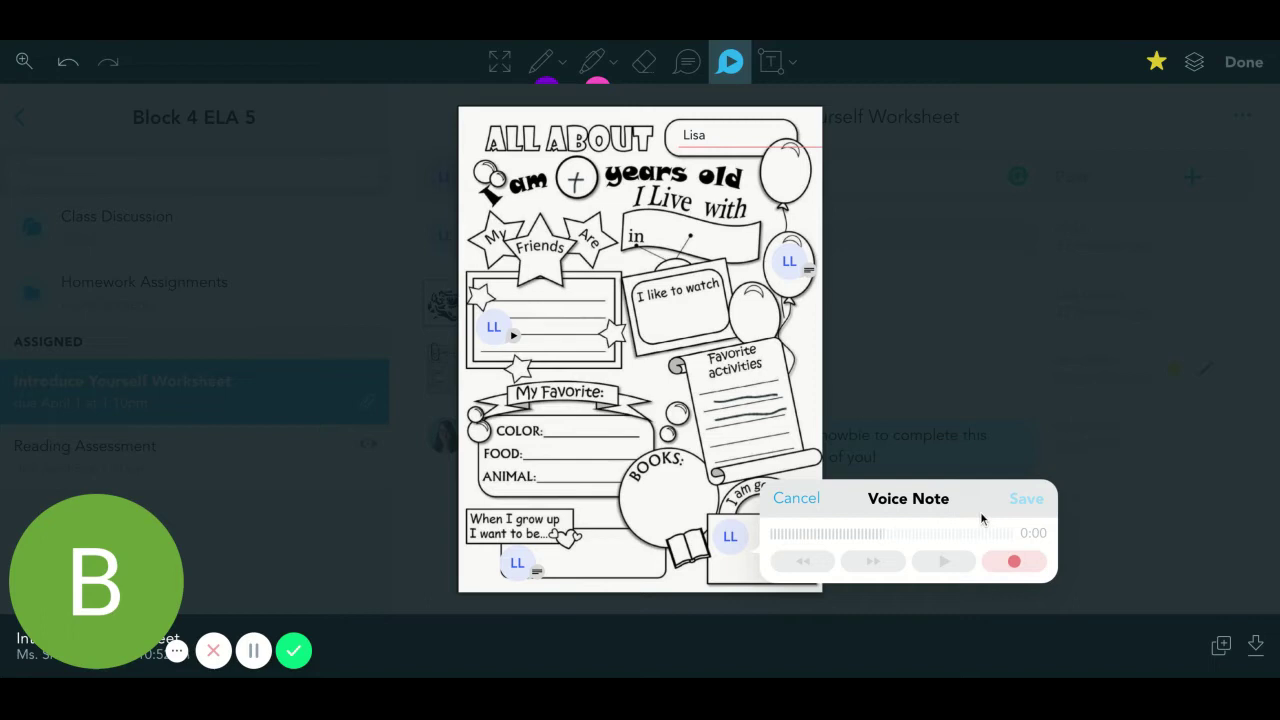
pyautogui.click(1013, 562)
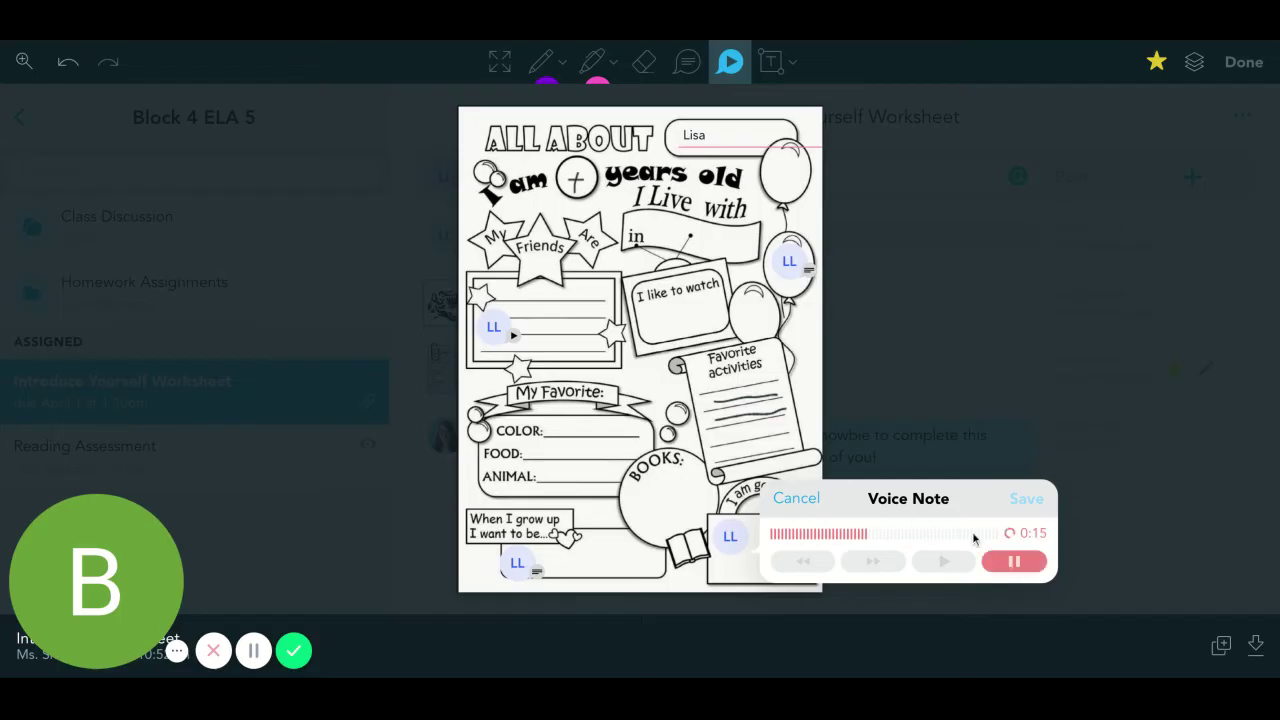
pyautogui.click(1007, 566)
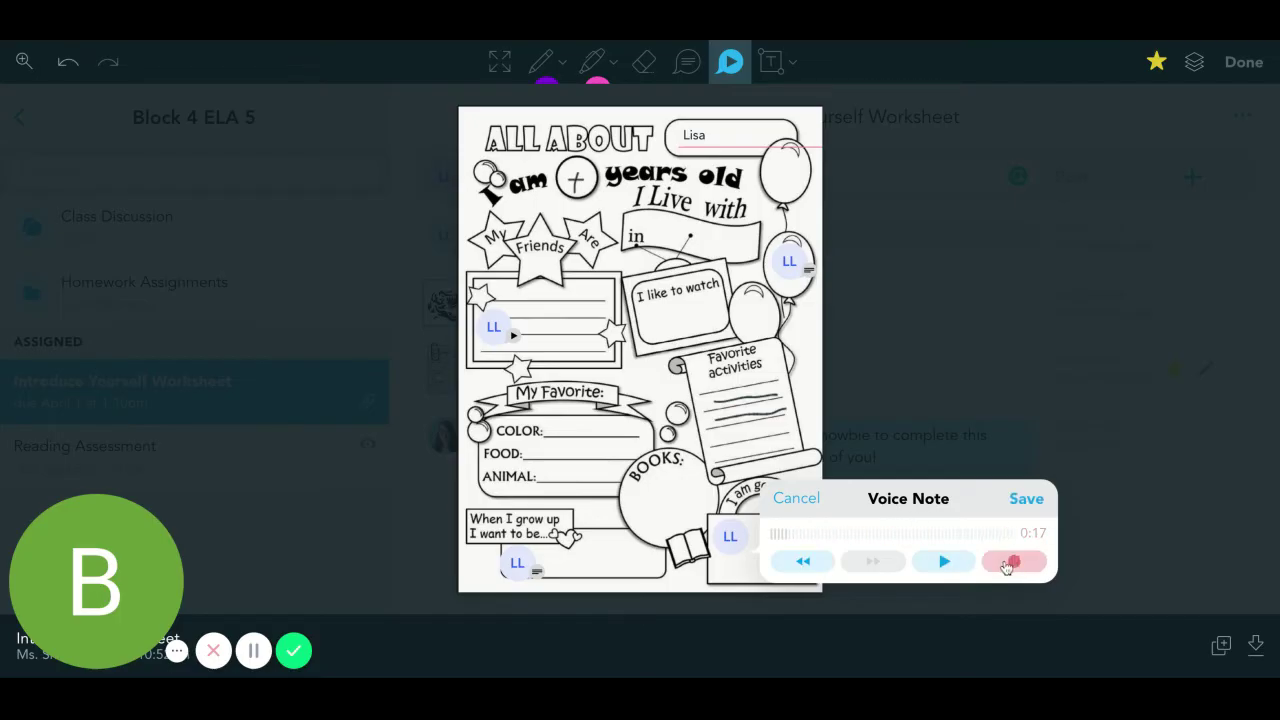
pyautogui.click(1021, 503)
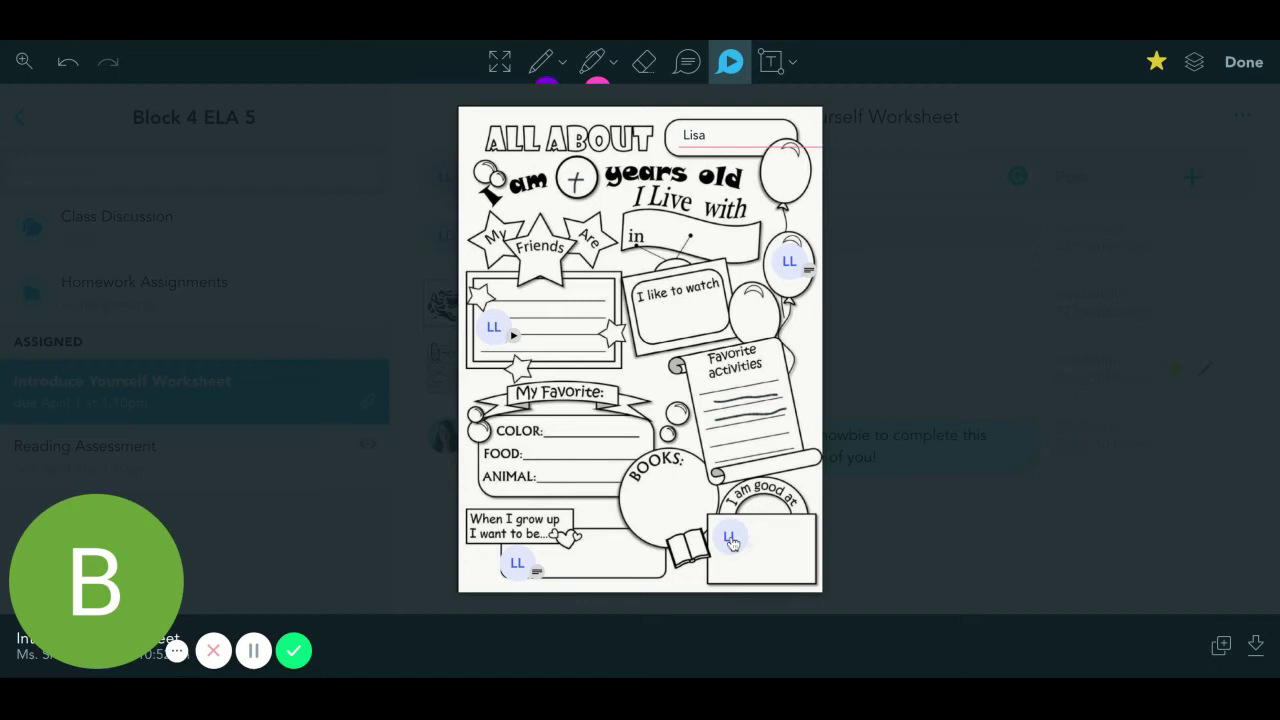
pyautogui.moveTo(731, 540); pyautogui.dragTo(776, 549)
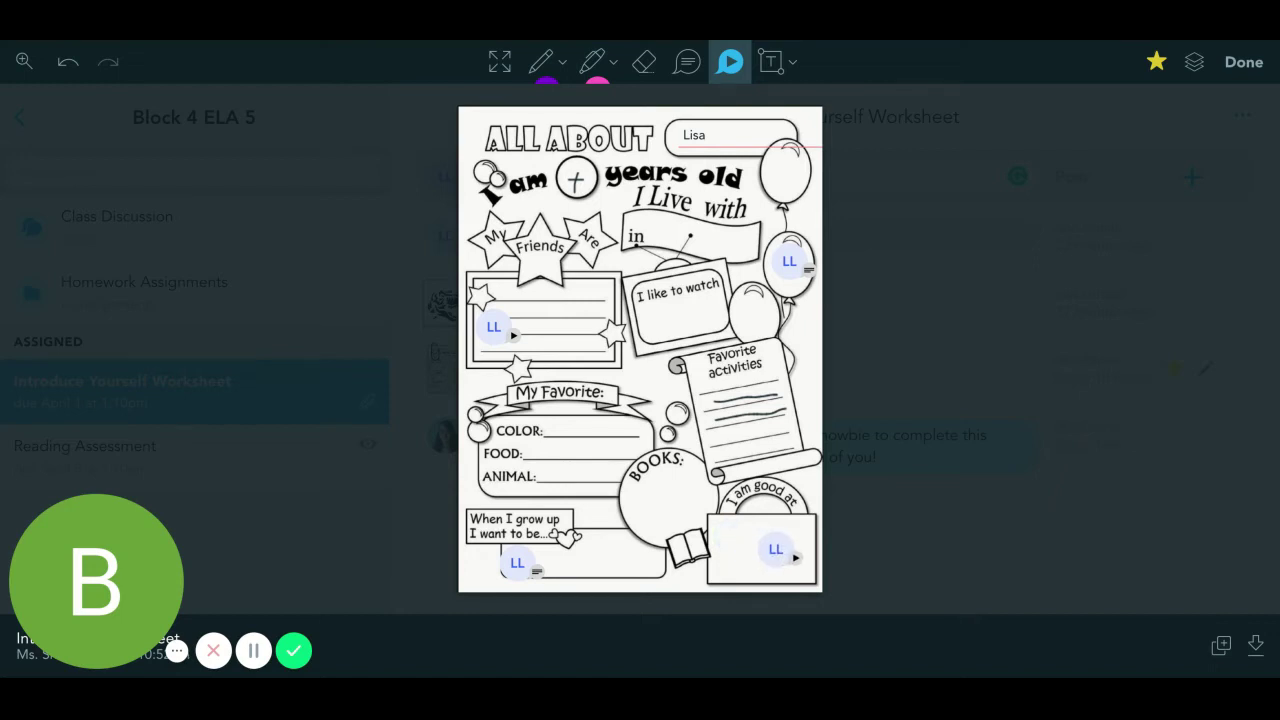
# Type 'i live with my mum and dad' and fit the text onto the 'I Live with' banner
pyautogui.click(770, 64)
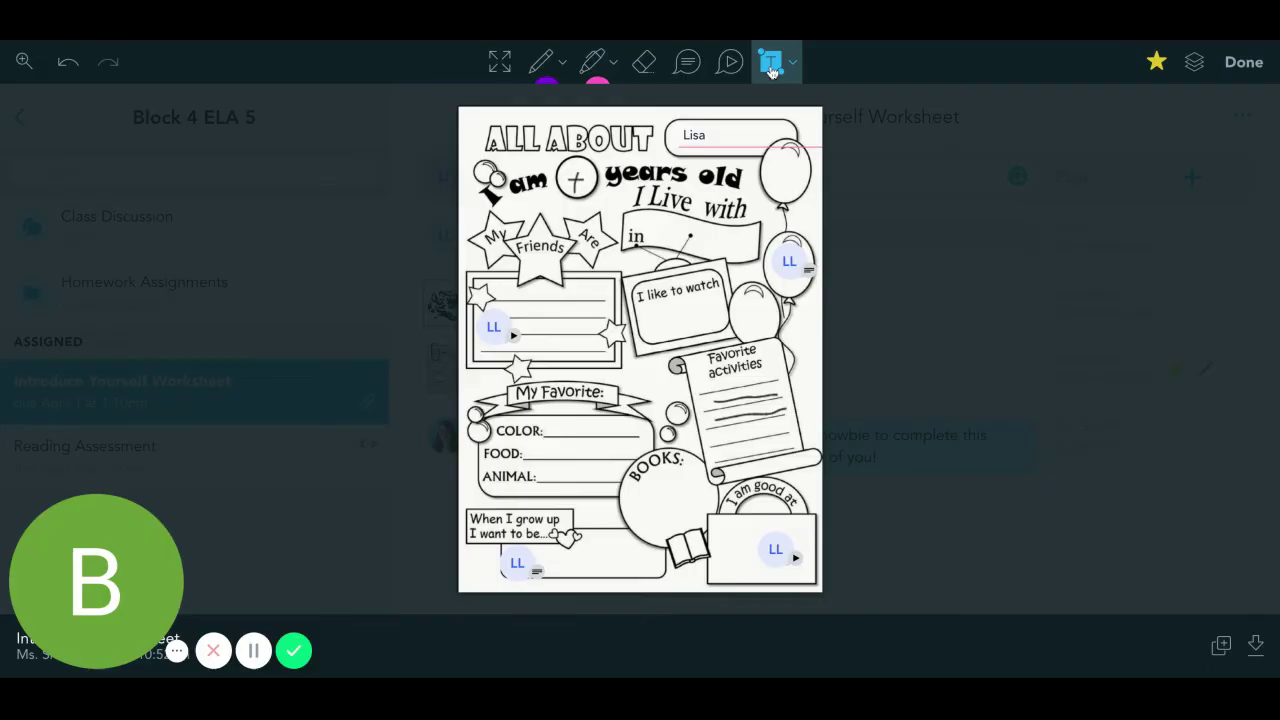
pyautogui.click(644, 235)
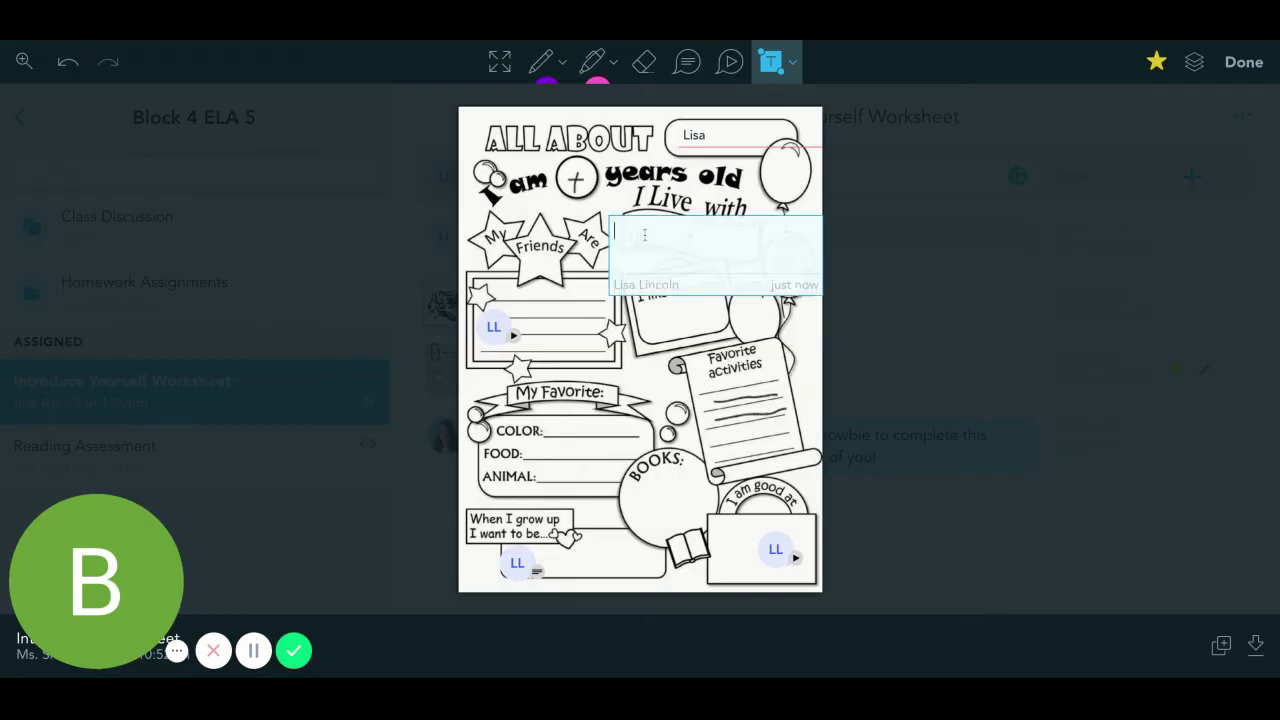
pyautogui.write('i live with my mum and dad')
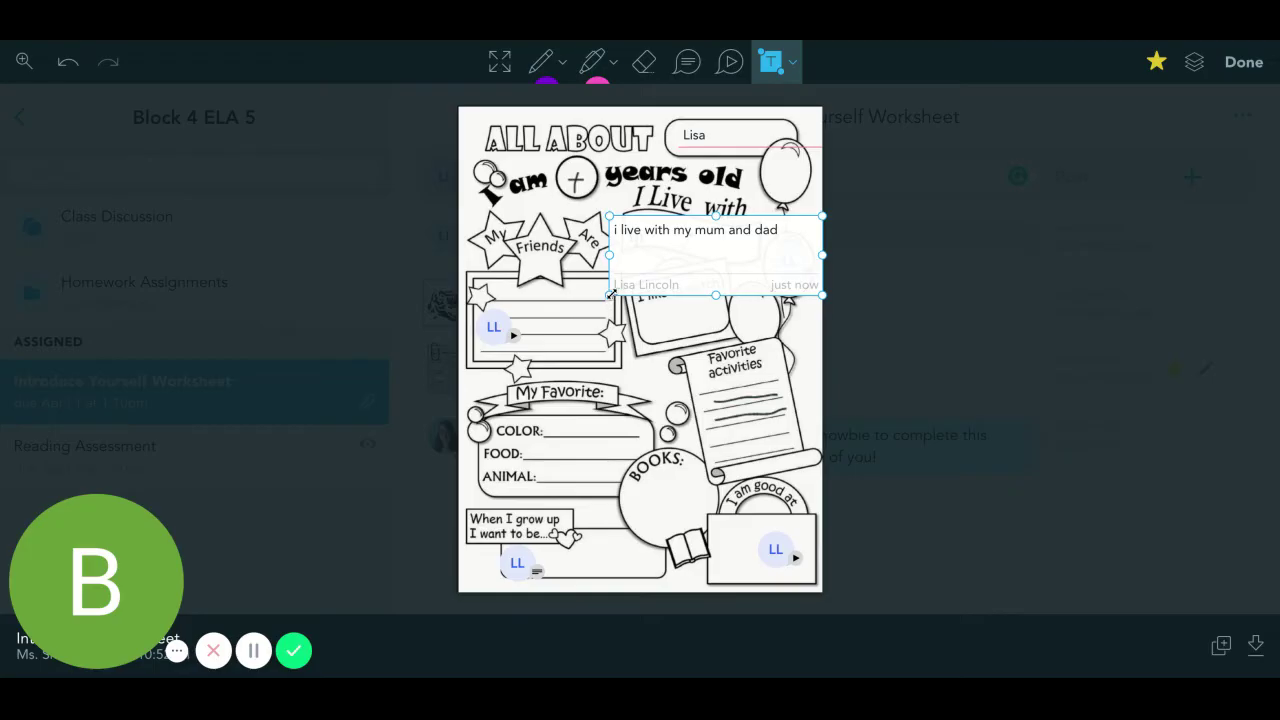
pyautogui.click(612, 293)
pyautogui.moveTo(612, 293); pyautogui.dragTo(698, 263)
pyautogui.moveTo(790, 236); pyautogui.dragTo(692, 226)
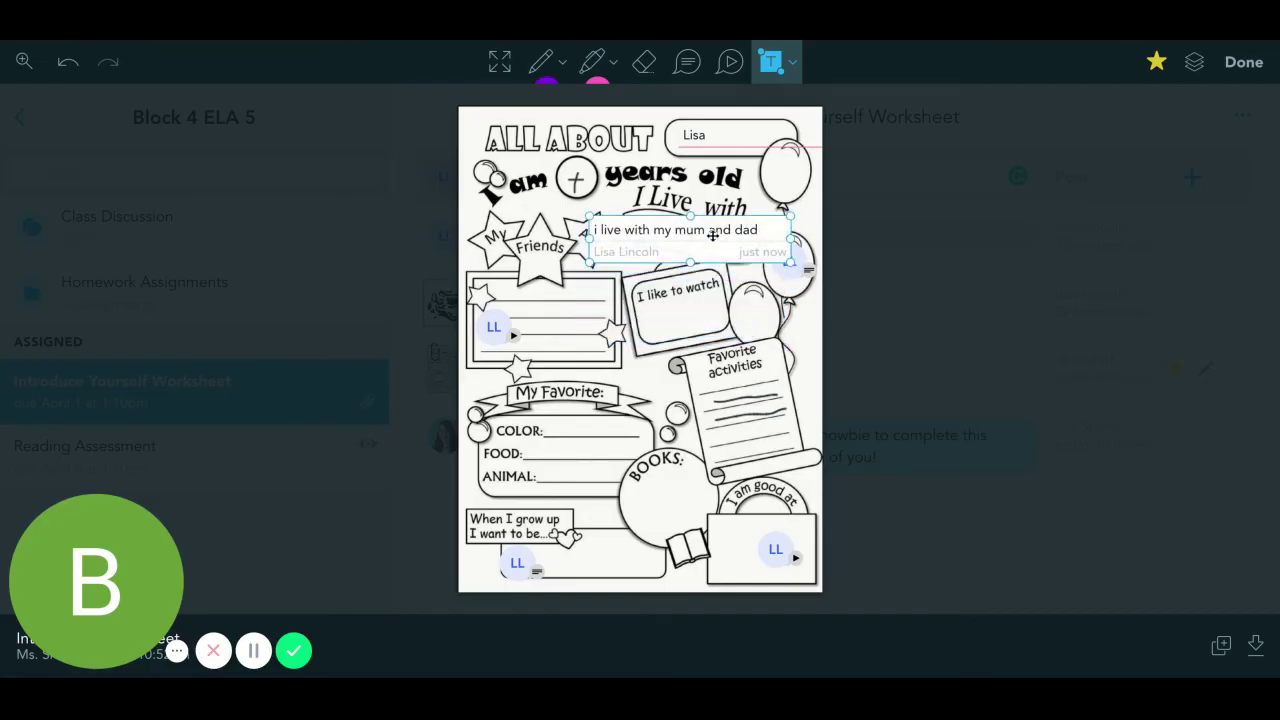
pyautogui.click(811, 302)
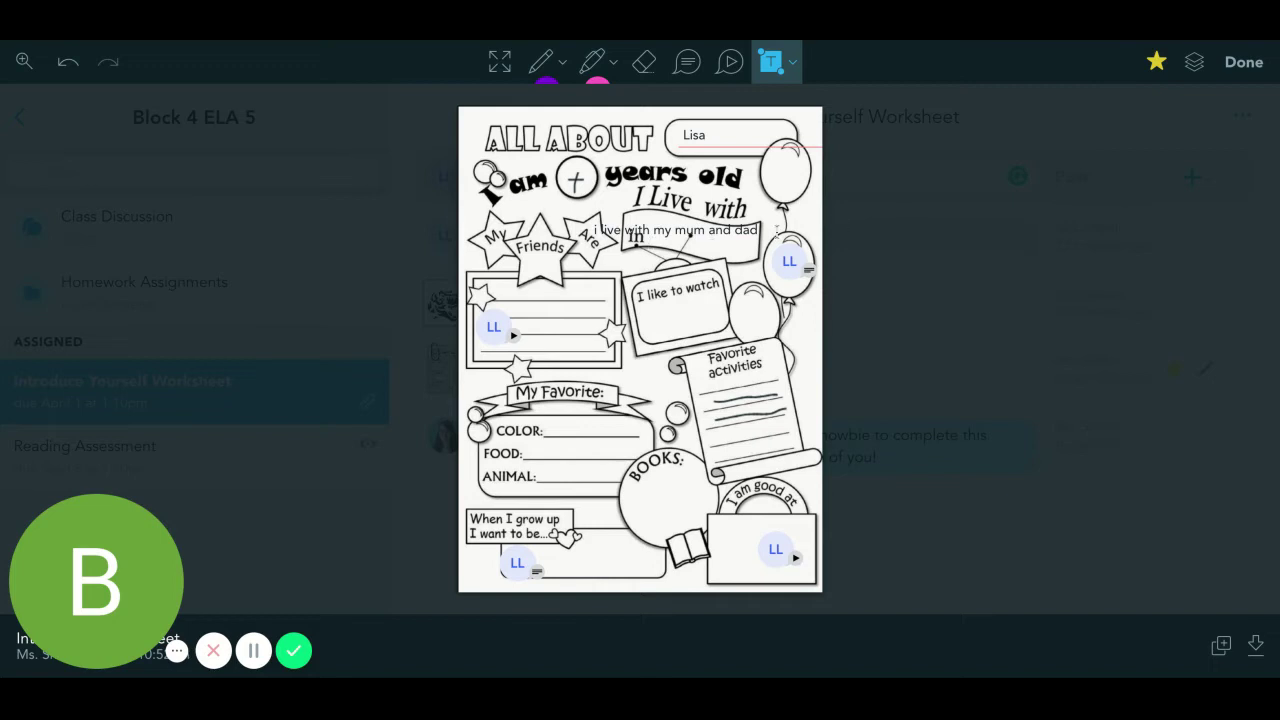
# Save the edited worksheet and bring up the options for adding new work
pyautogui.click(1241, 67)
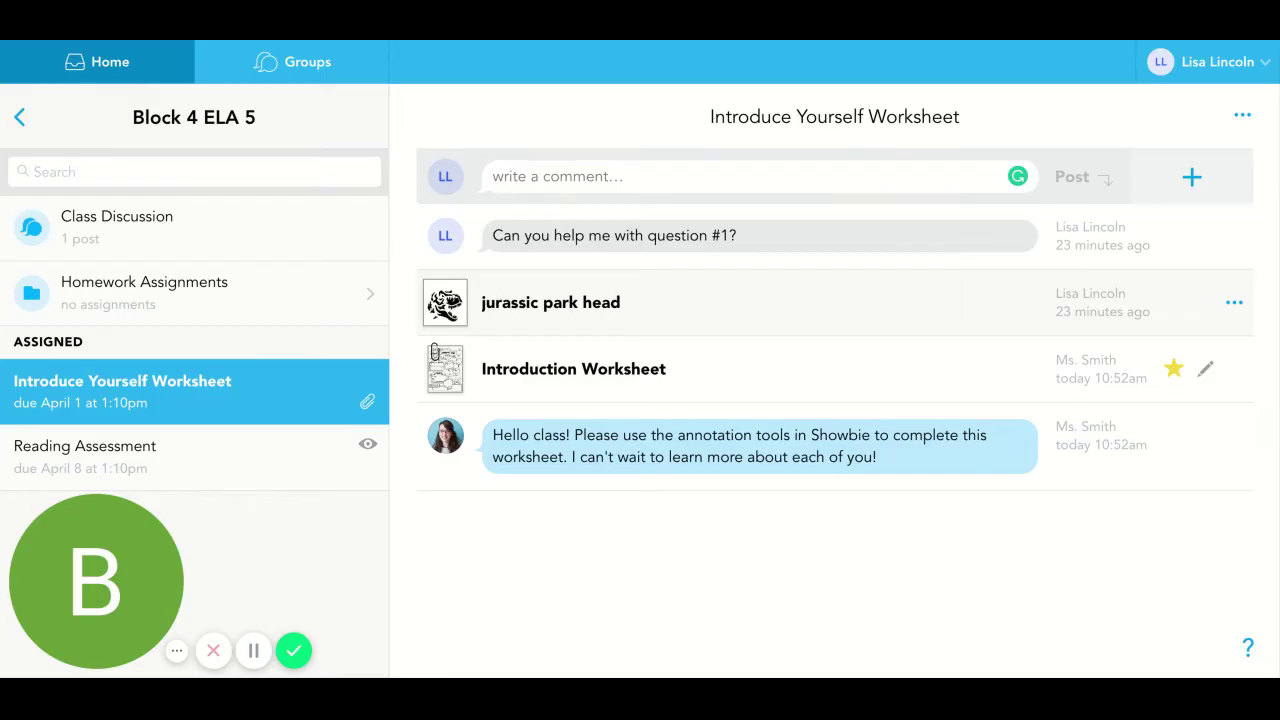
pyautogui.click(1192, 182)
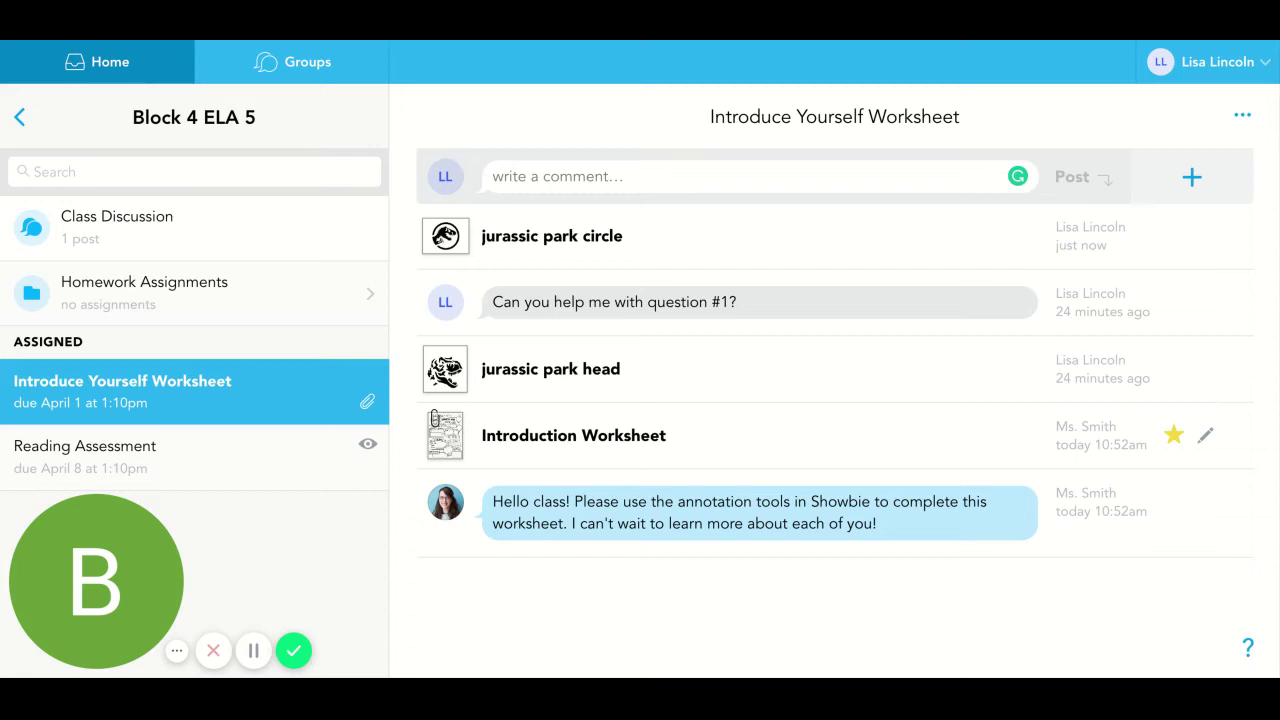
# Open the Block 4 ELA 5 Class Discussion to read the field trip reminder
pyautogui.click(200, 236)
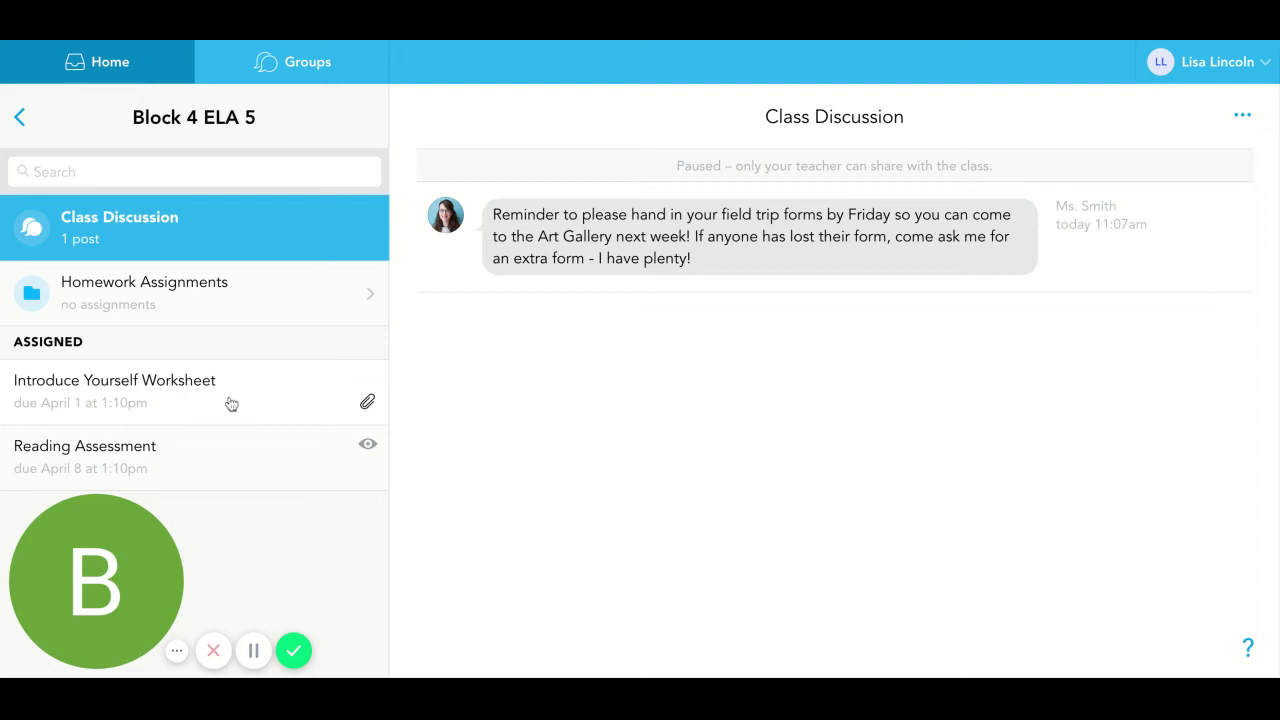
# Look at Reading Assessment and the empty Homework Assignments folder, then return to Block 4 ELA 5
pyautogui.click(205, 461)
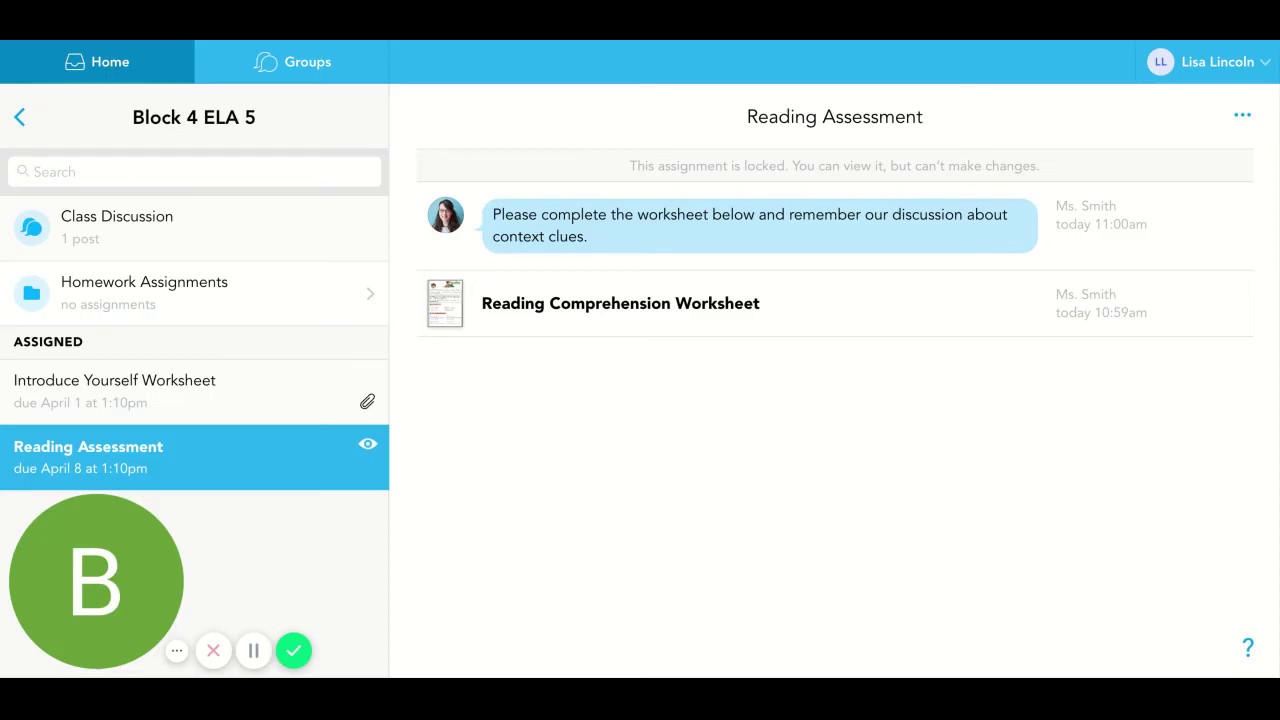
pyautogui.click(176, 299)
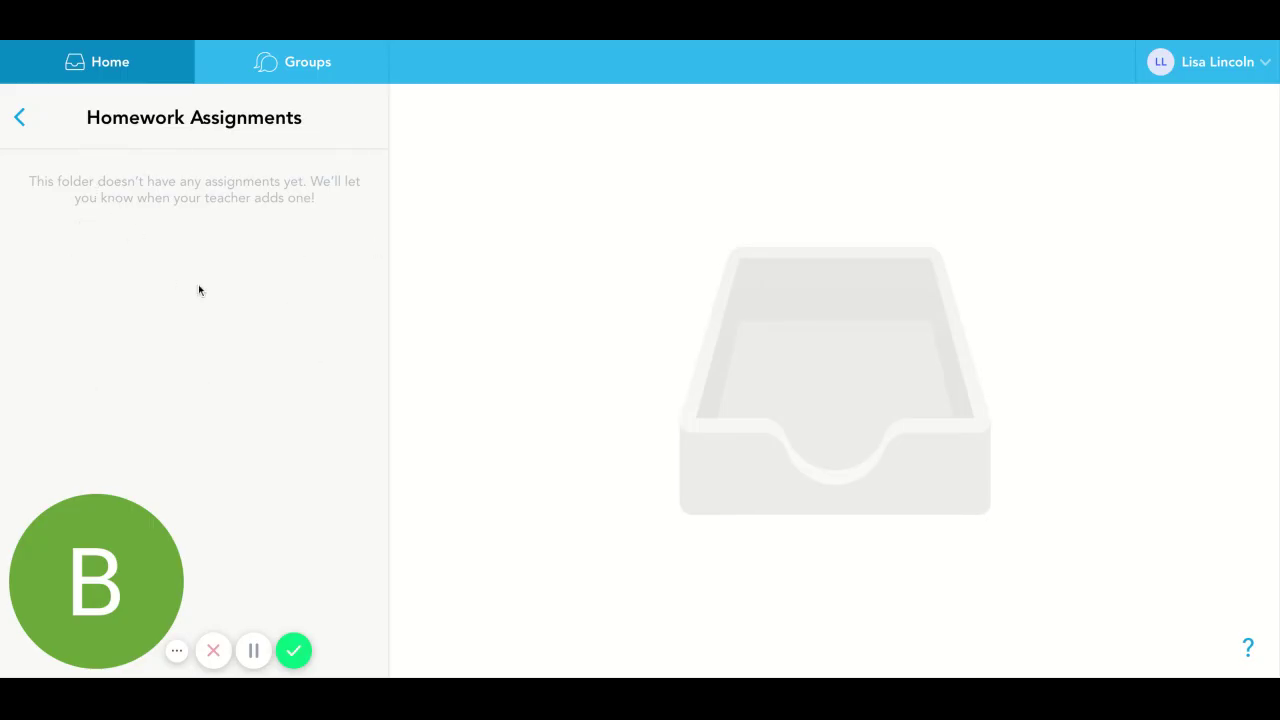
pyautogui.click(22, 122)
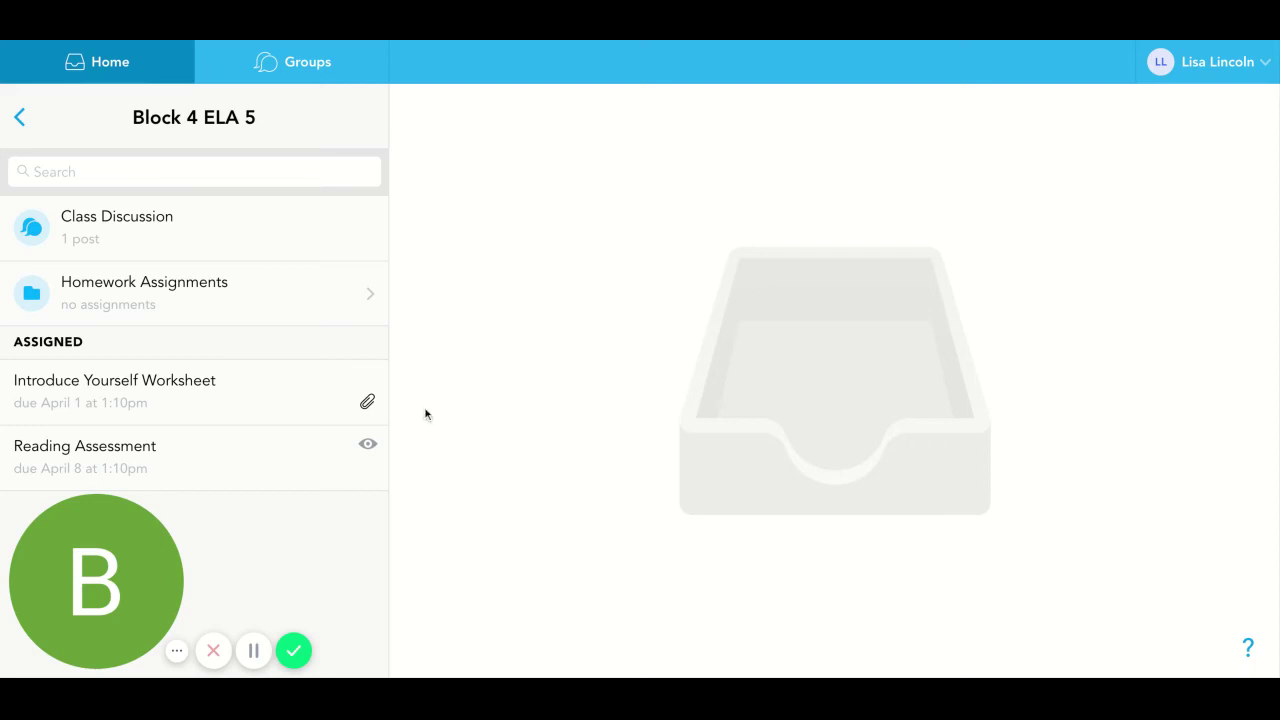
# In the Introduce Yourself Worksheet assignment, add the jurassic park head drawing to My Portfolio
pyautogui.click(215, 409)
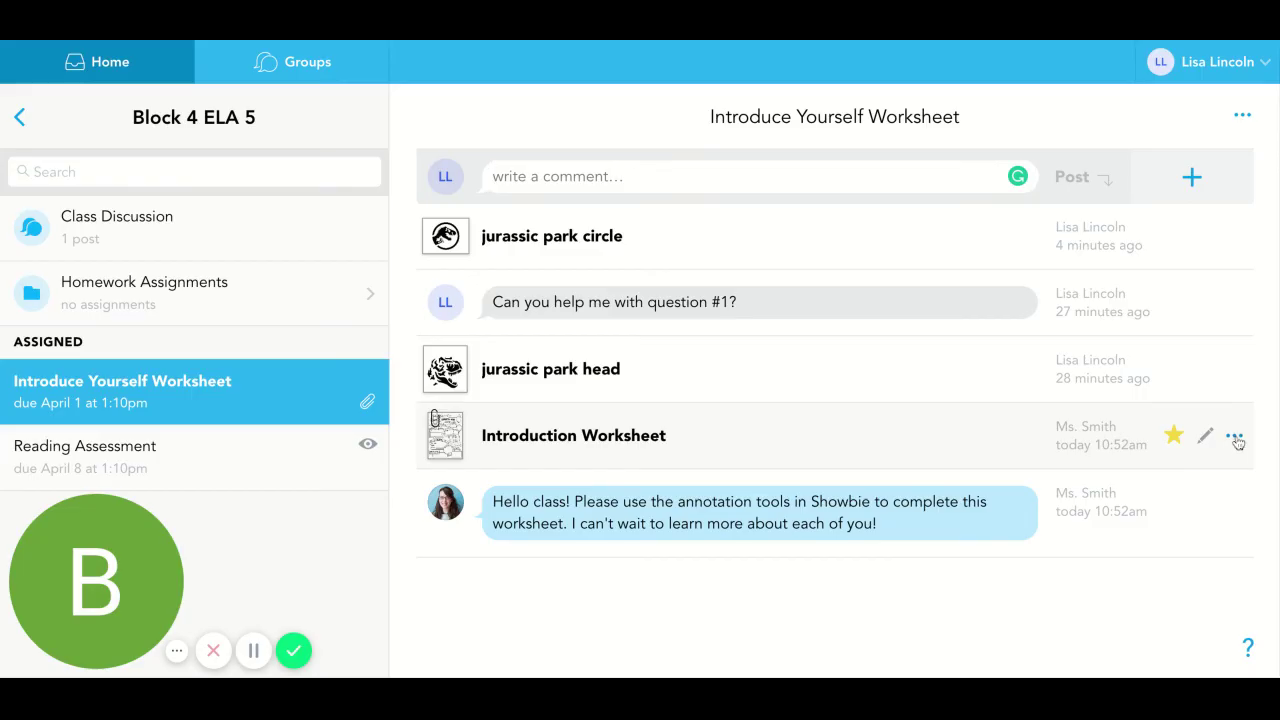
pyautogui.click(1236, 439)
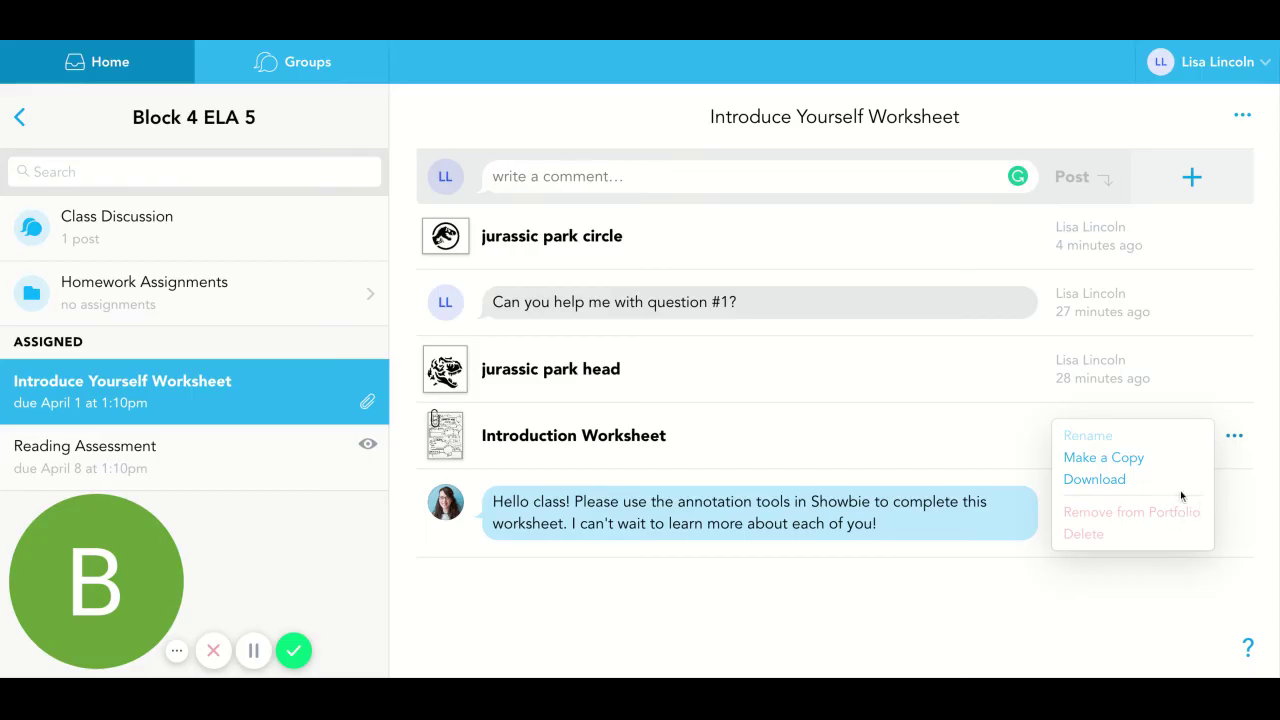
pyautogui.click(1238, 440)
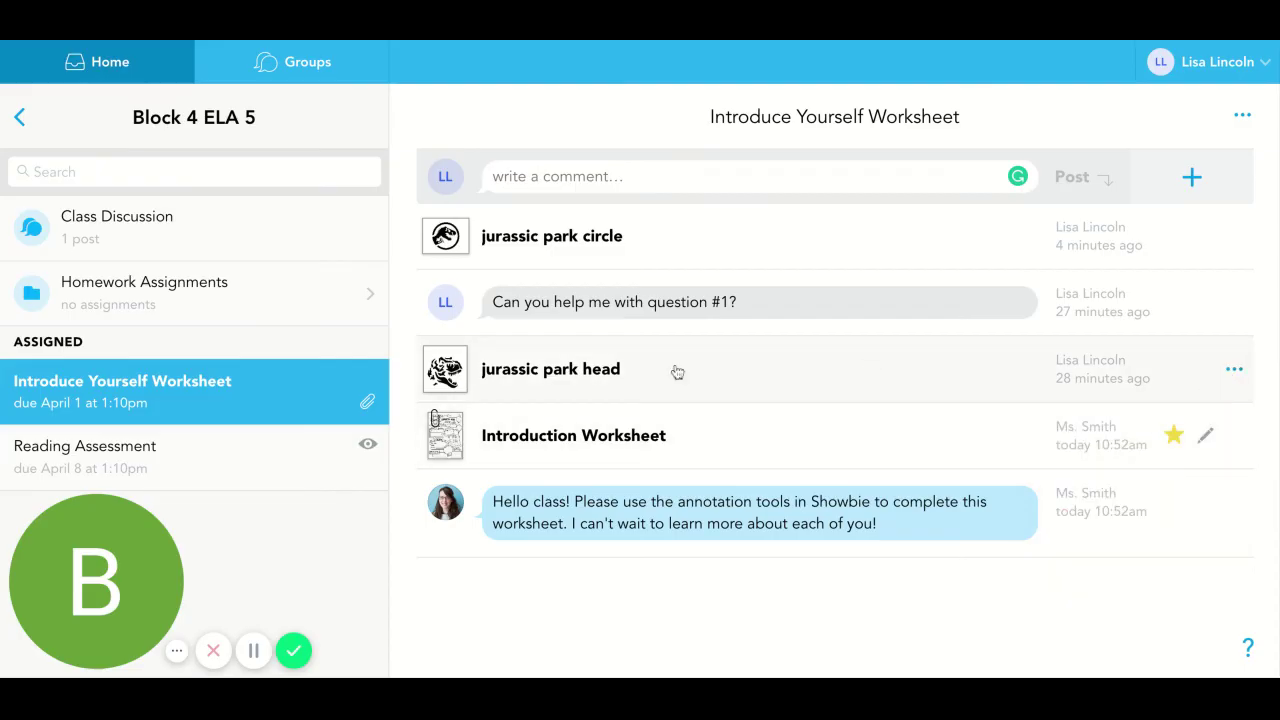
pyautogui.click(1234, 374)
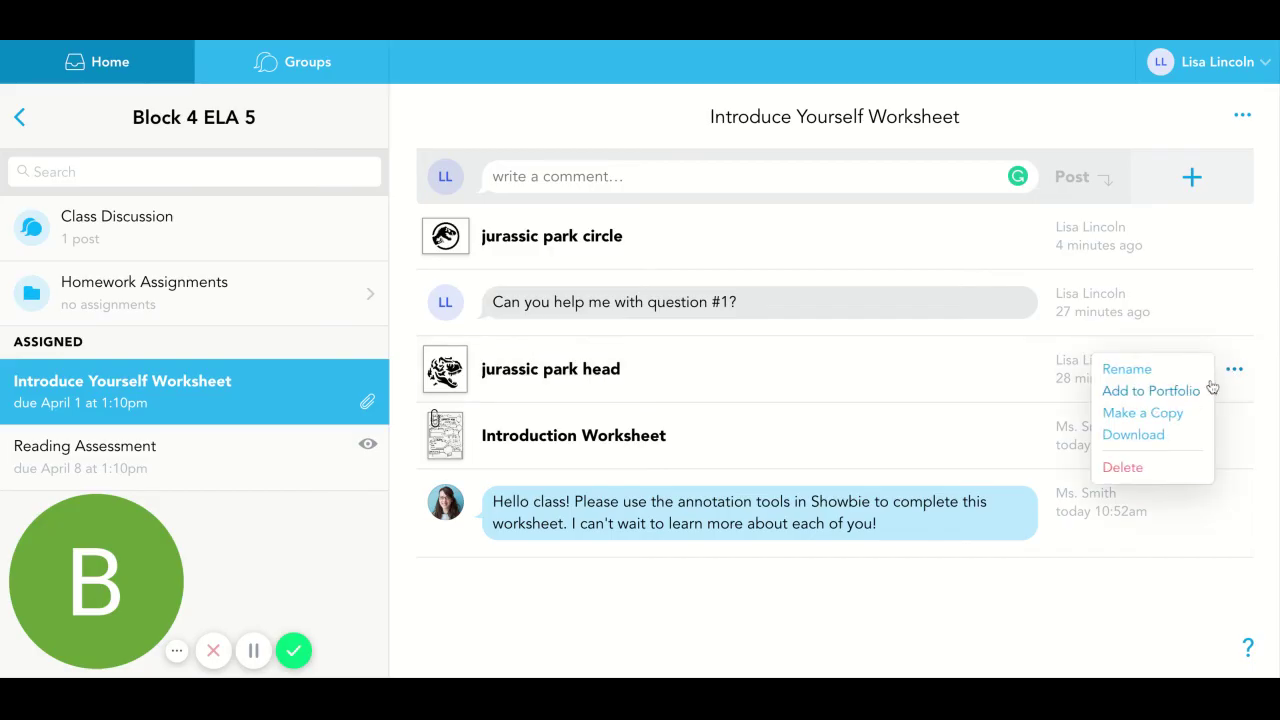
pyautogui.click(1180, 393)
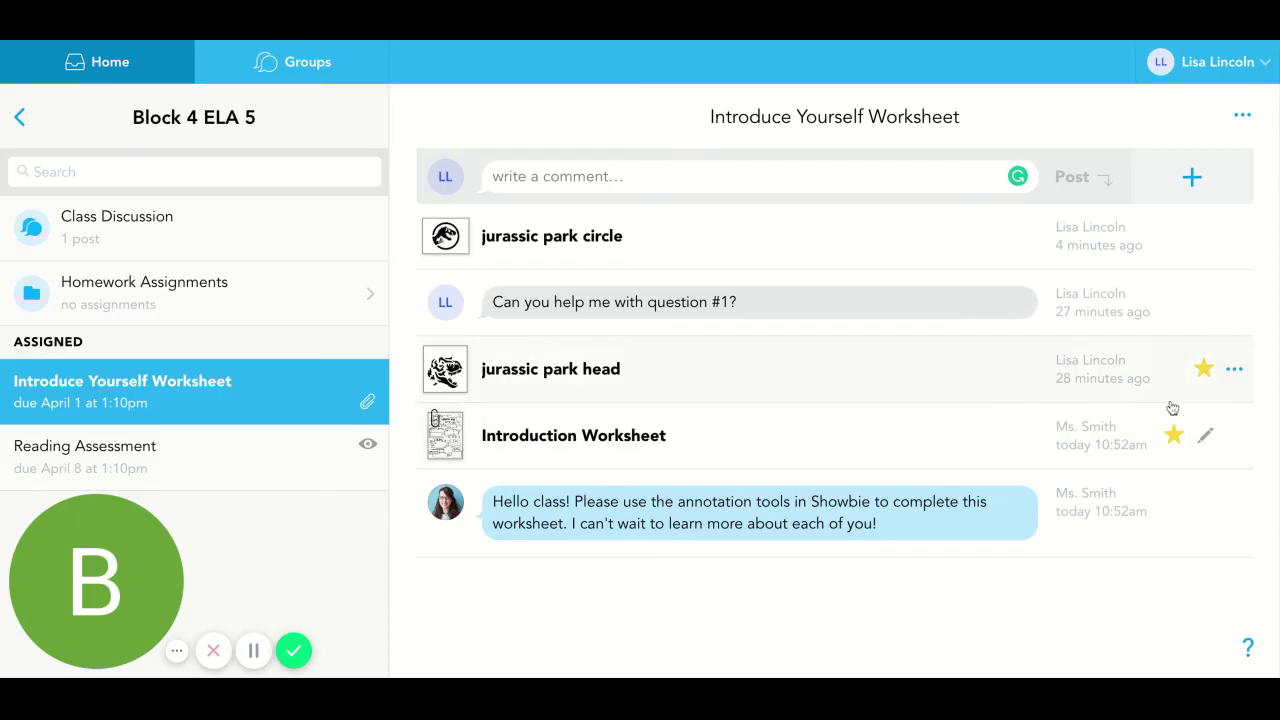
pyautogui.click(1236, 438)
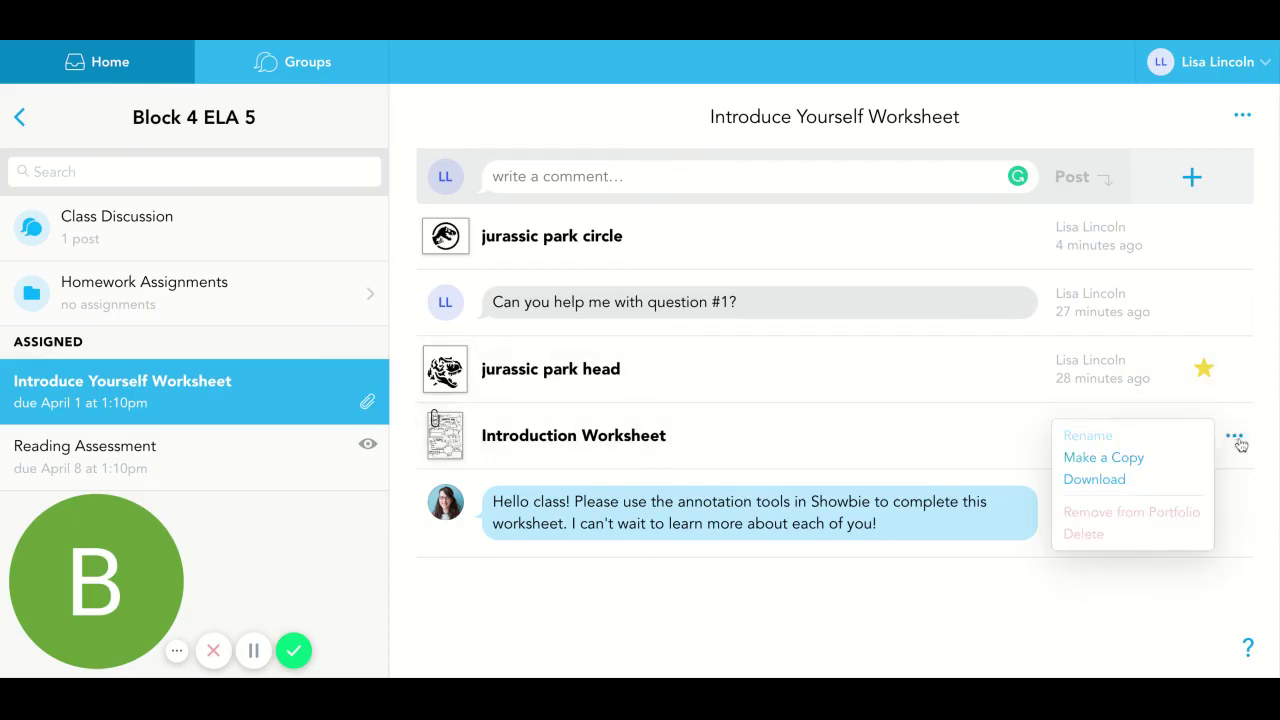
pyautogui.click(1259, 468)
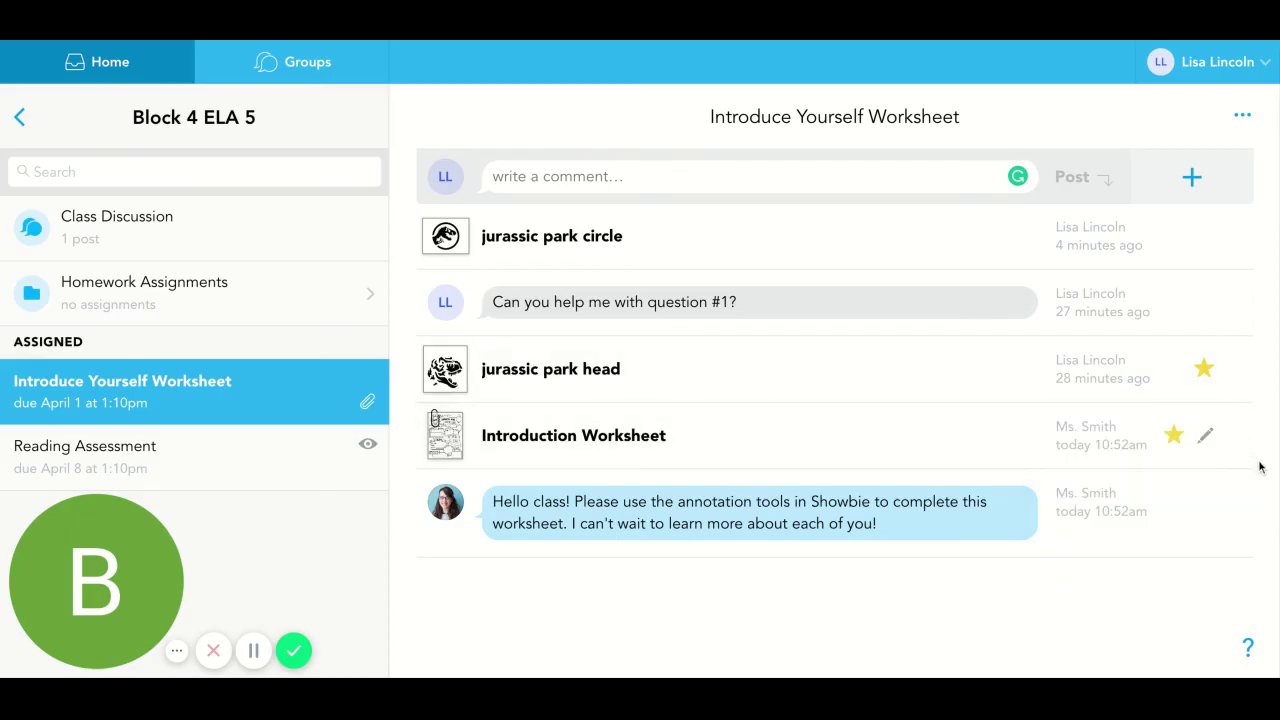
# Go back to My Showbie and view My Portfolio's jurassic park head and Introduction Worksheet items
pyautogui.click(21, 119)
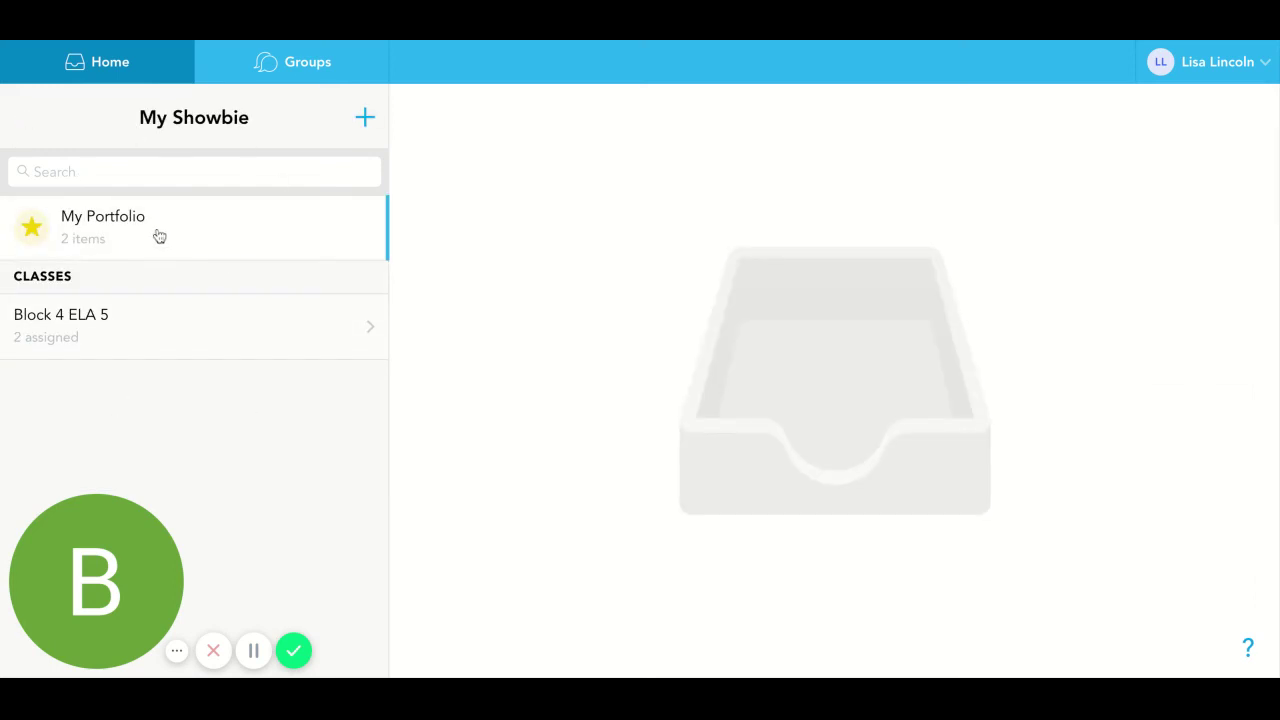
pyautogui.click(192, 230)
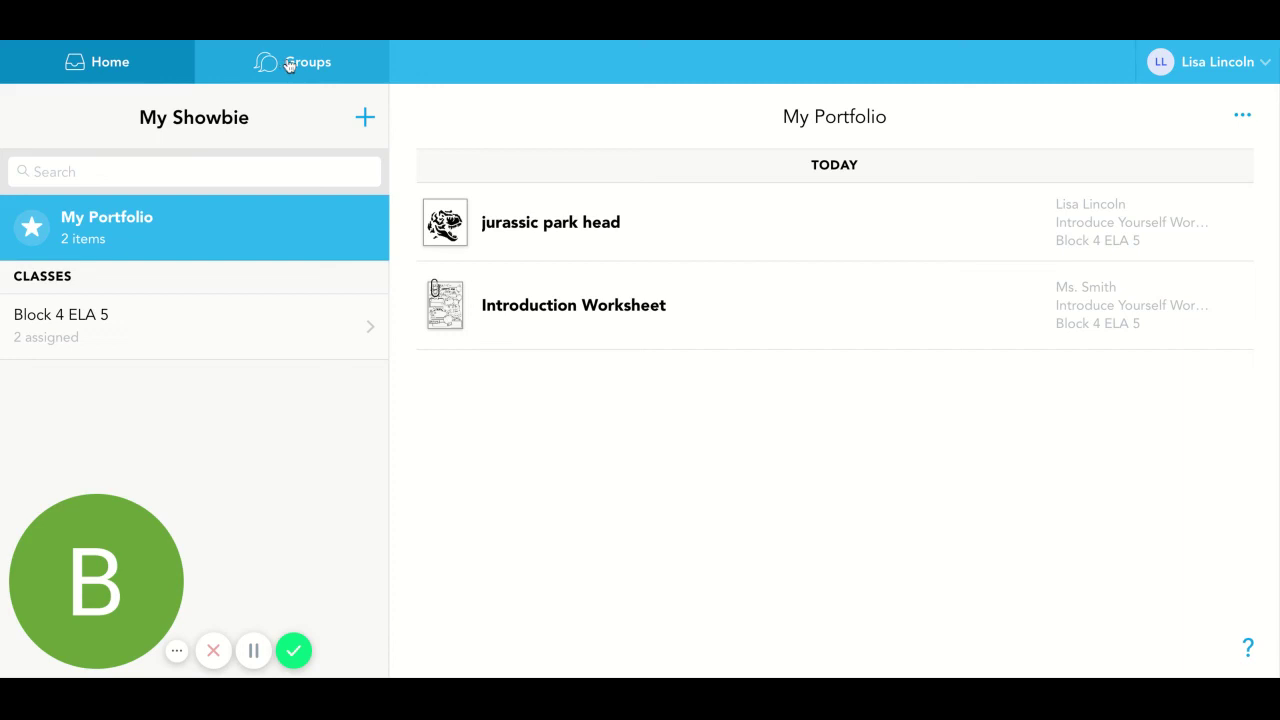
# Join the Fieldtrip Planning group from the Groups tab using its group code
pyautogui.click(289, 65)
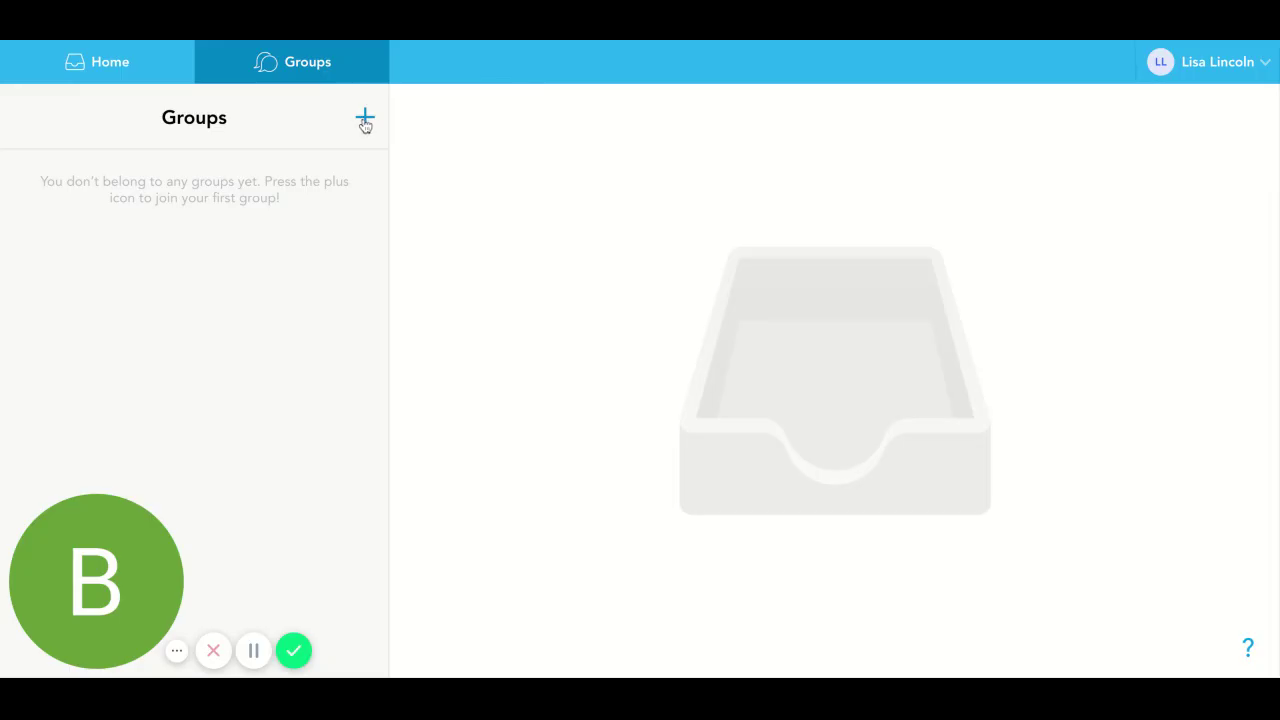
pyautogui.click(364, 119)
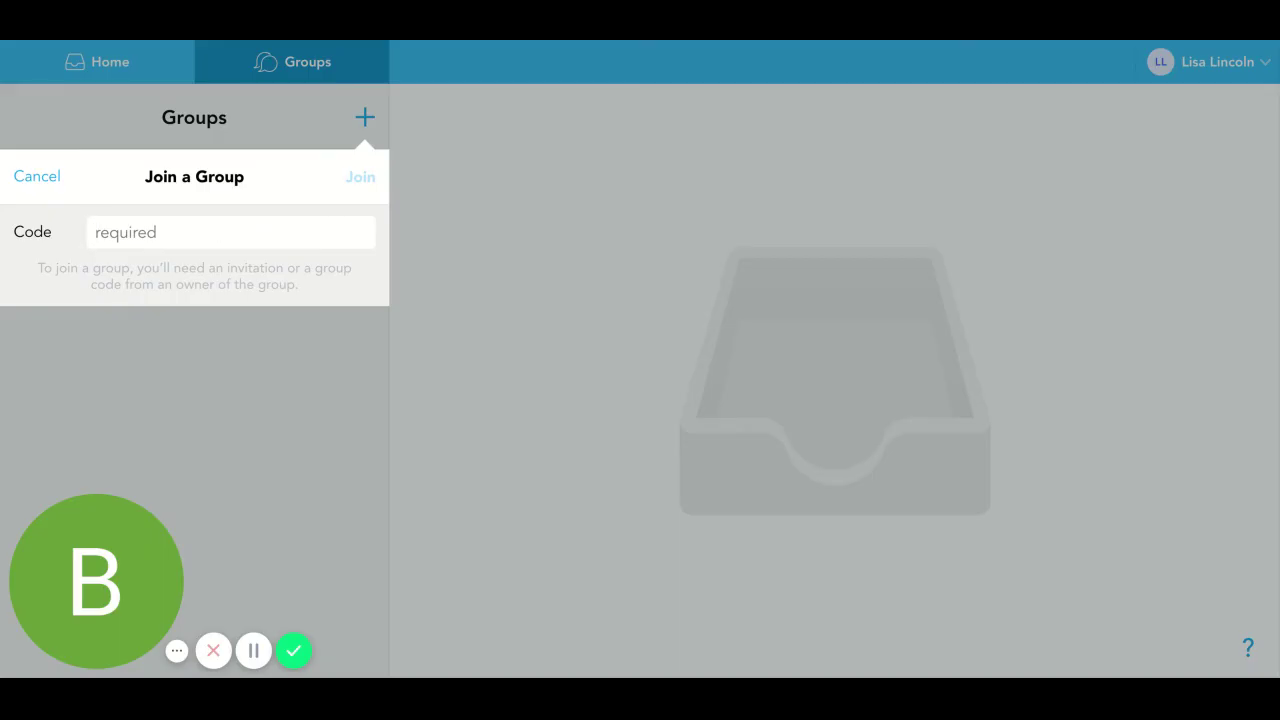
pyautogui.click(359, 180)
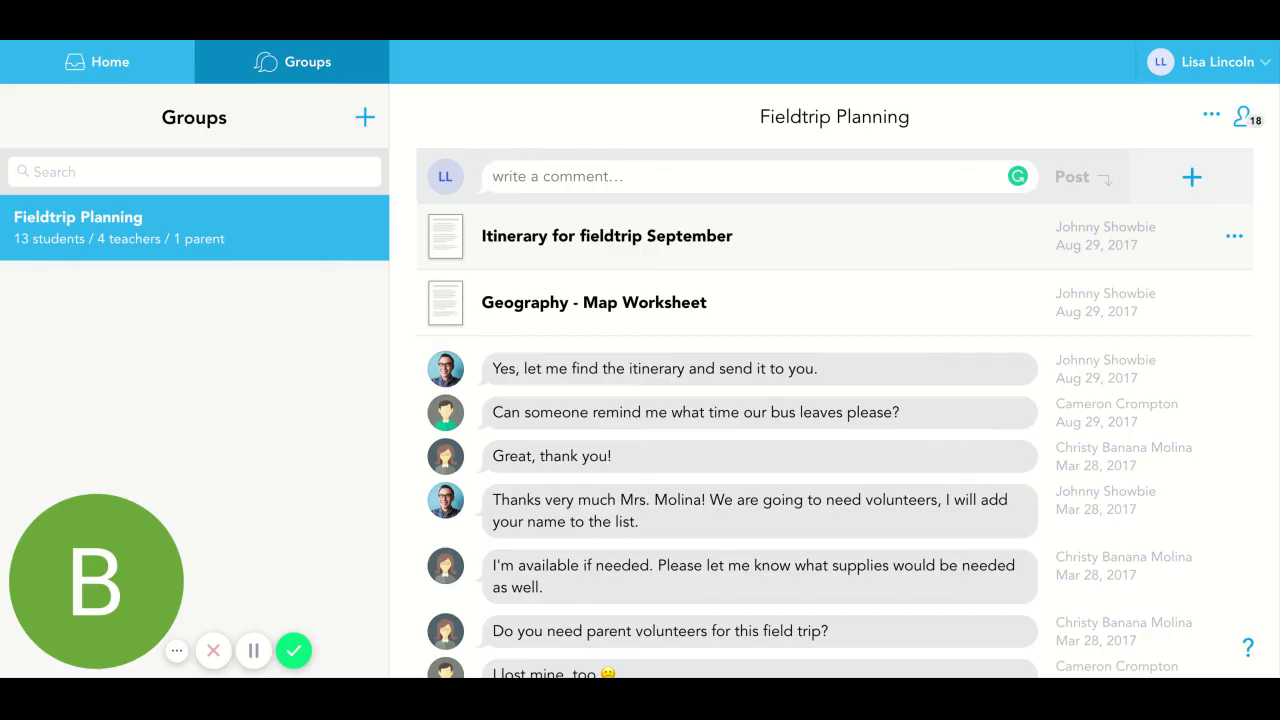
# Check the group's attachment choices and scroll its messages, then return to the My Showbie home
pyautogui.click(1193, 180)
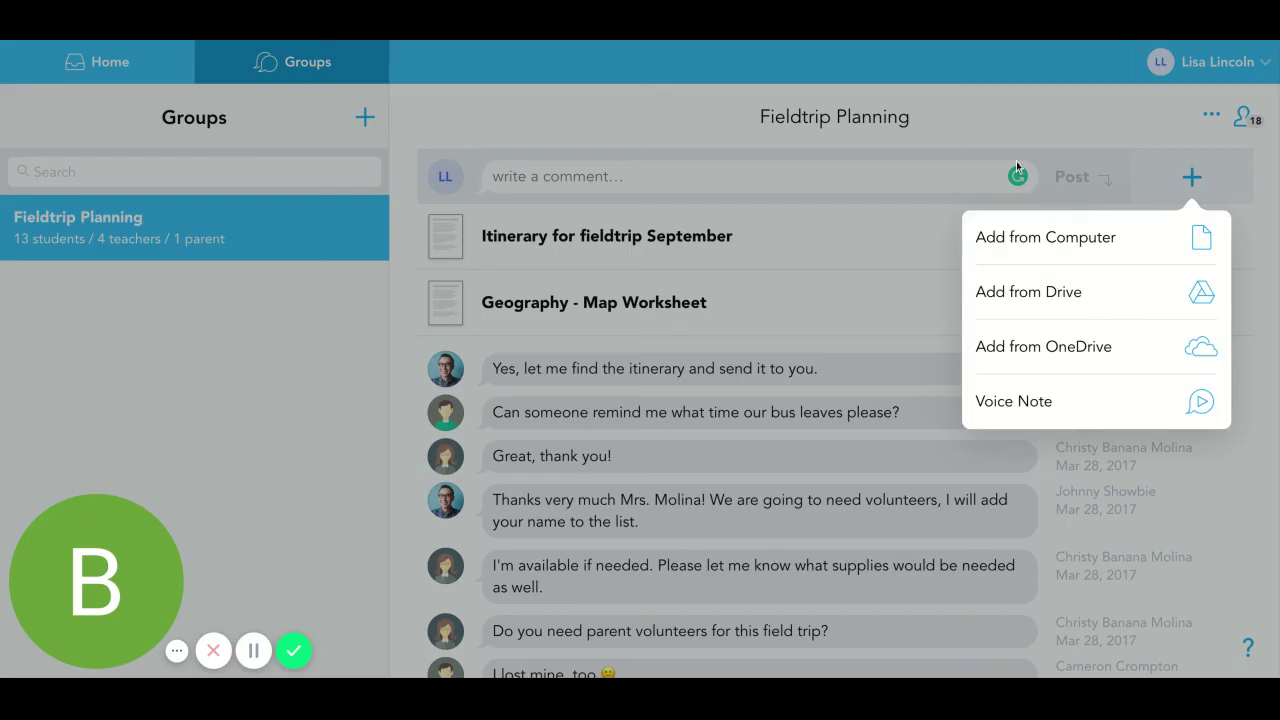
pyautogui.click(974, 99)
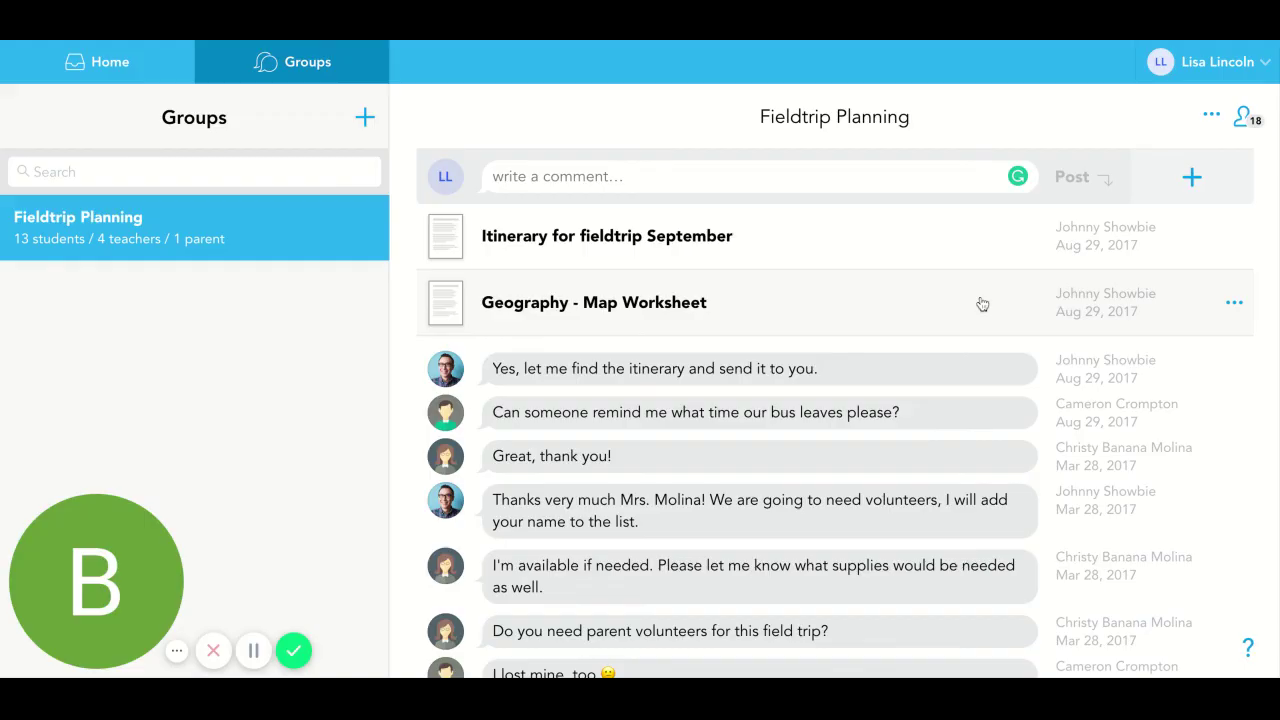
pyautogui.scroll(-5, 982, 304)
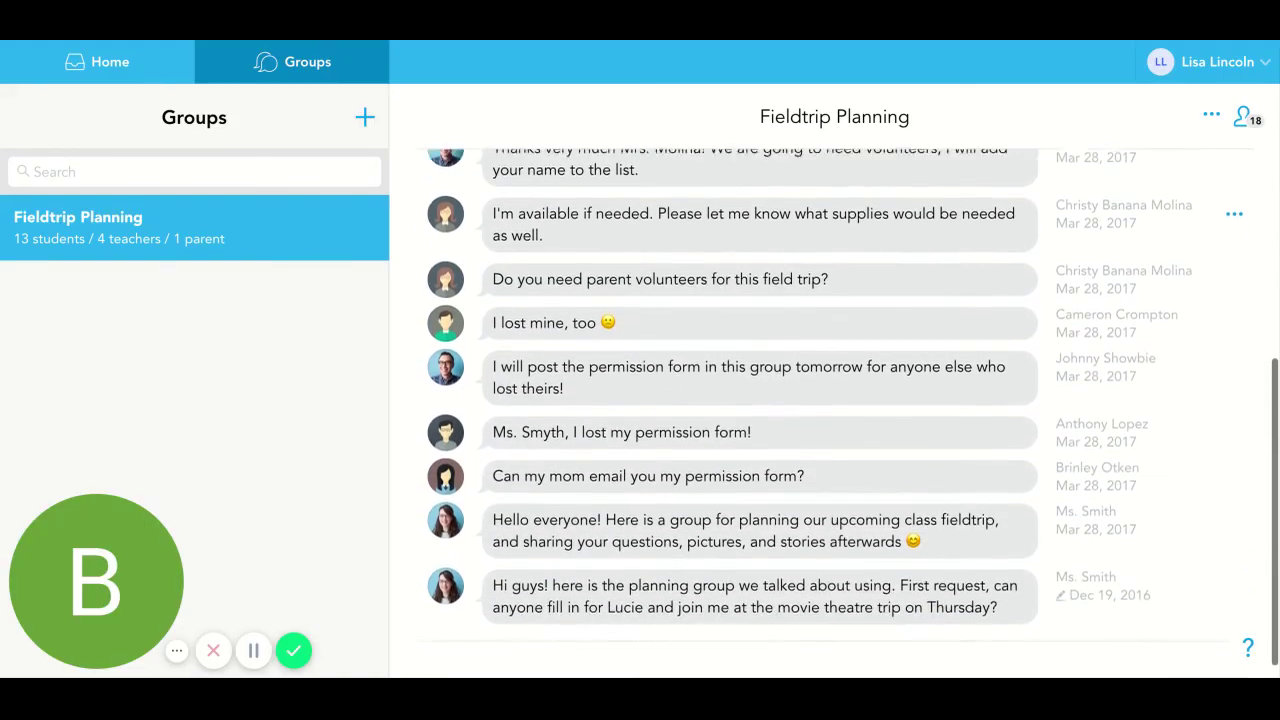
pyautogui.scroll(3, 728, 414)
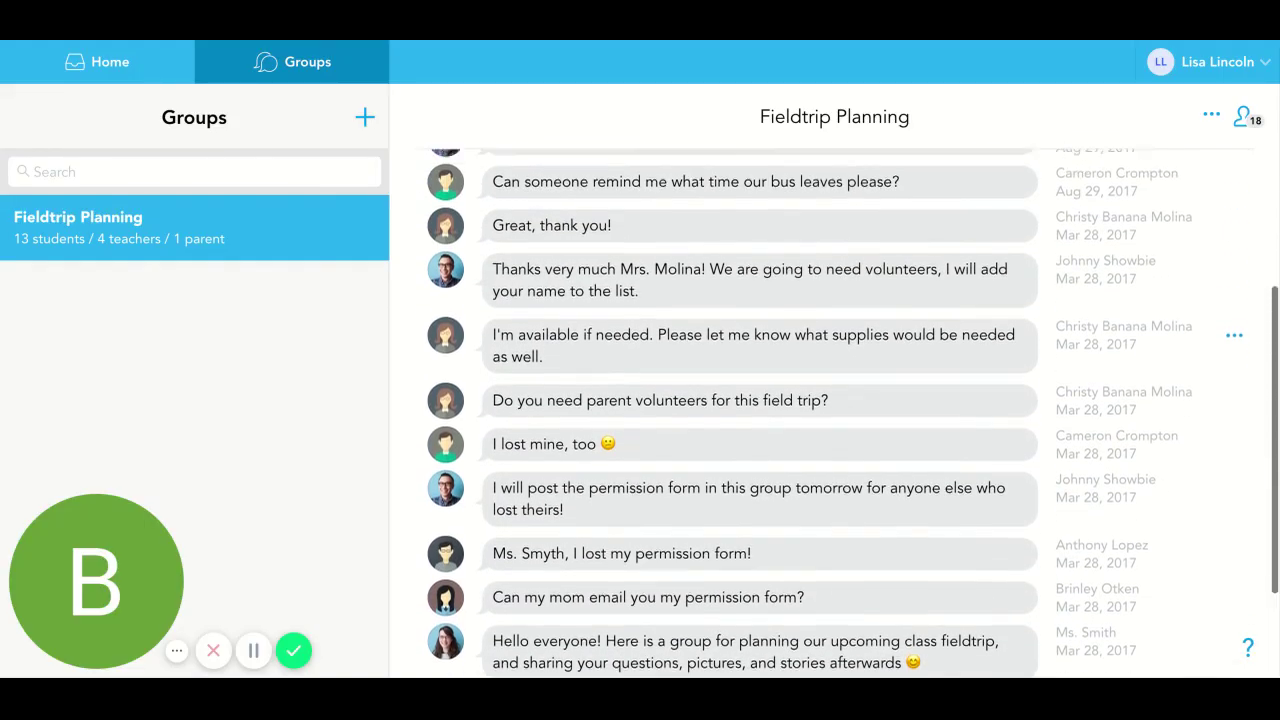
pyautogui.scroll(3, 728, 414)
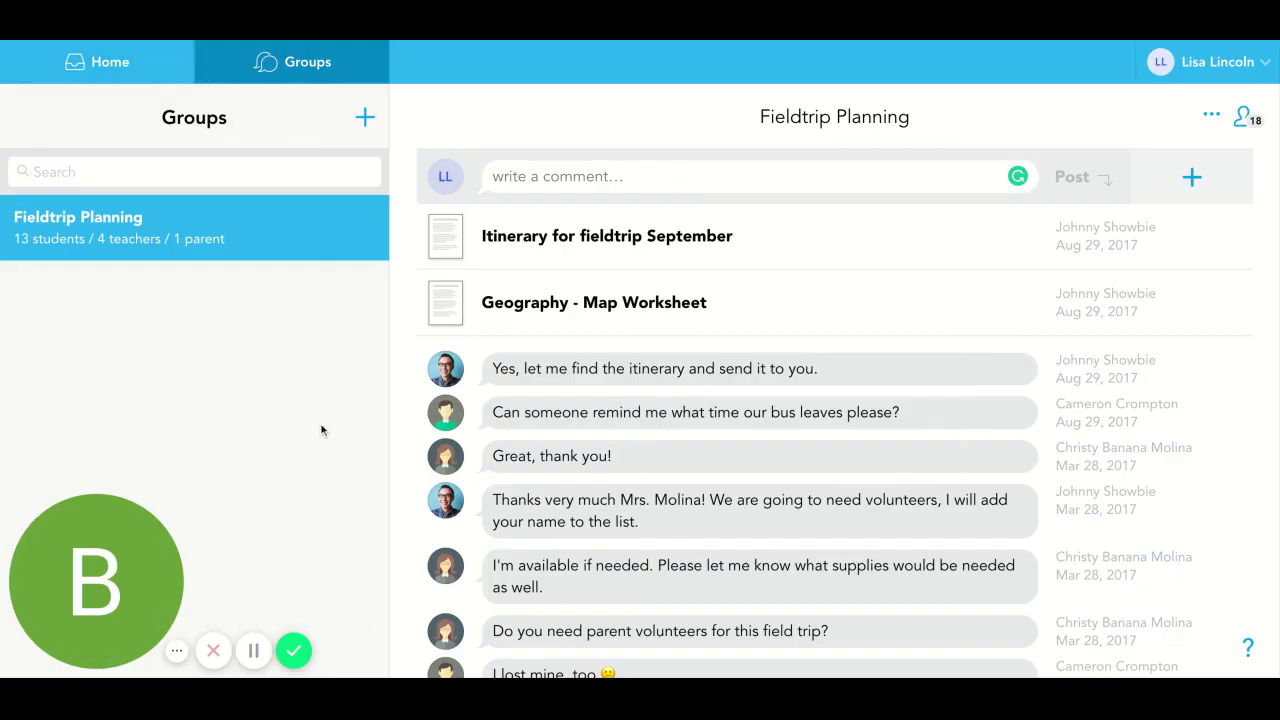
pyautogui.click(121, 70)
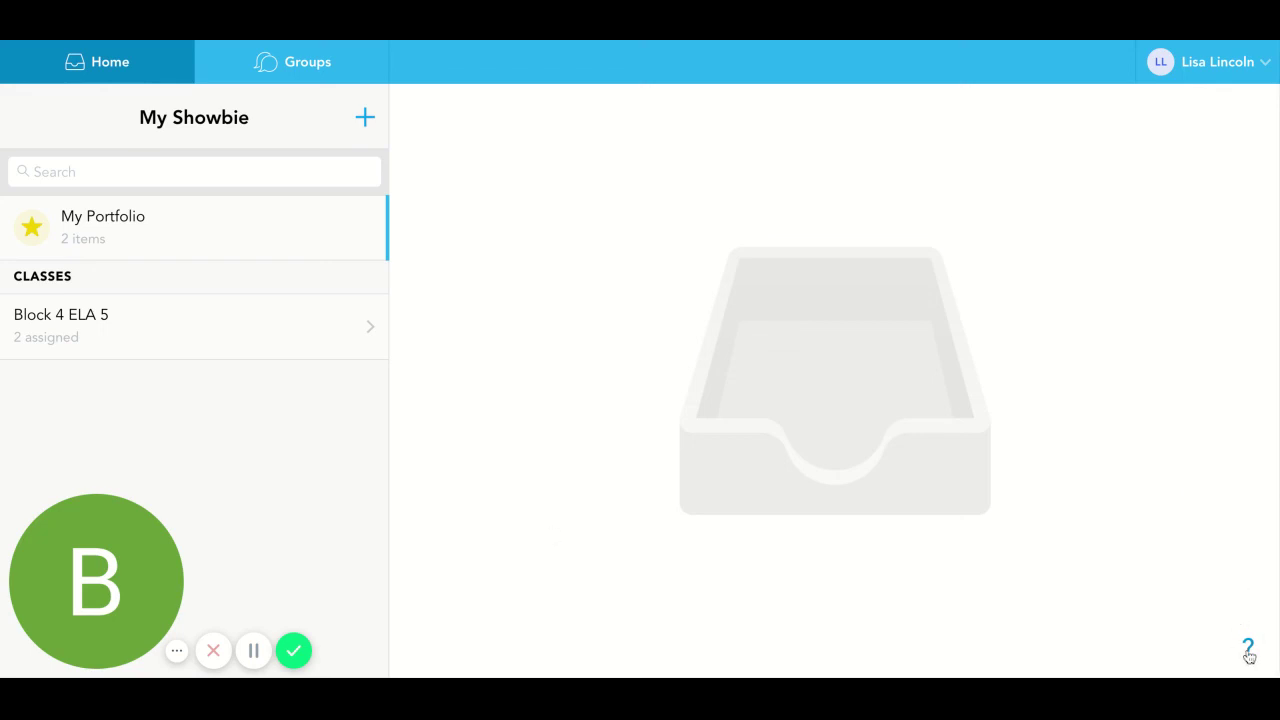
pyautogui.click(1248, 650)
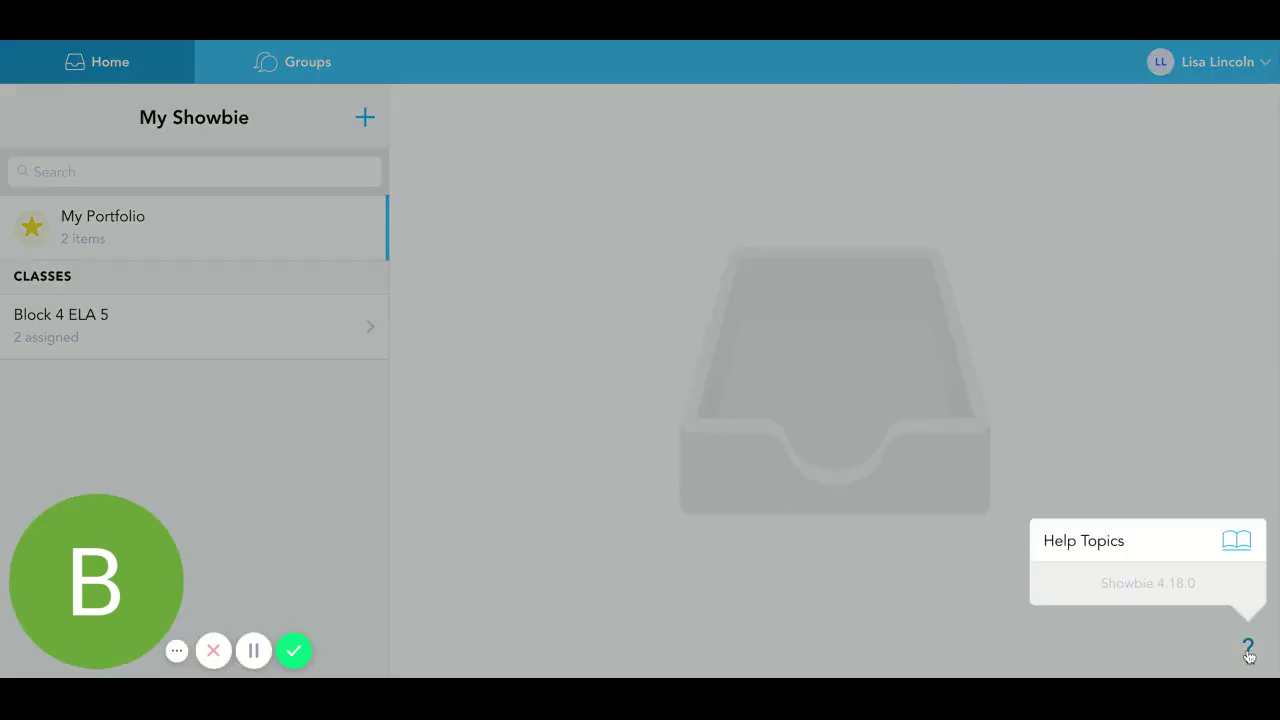
pyautogui.click(1146, 546)
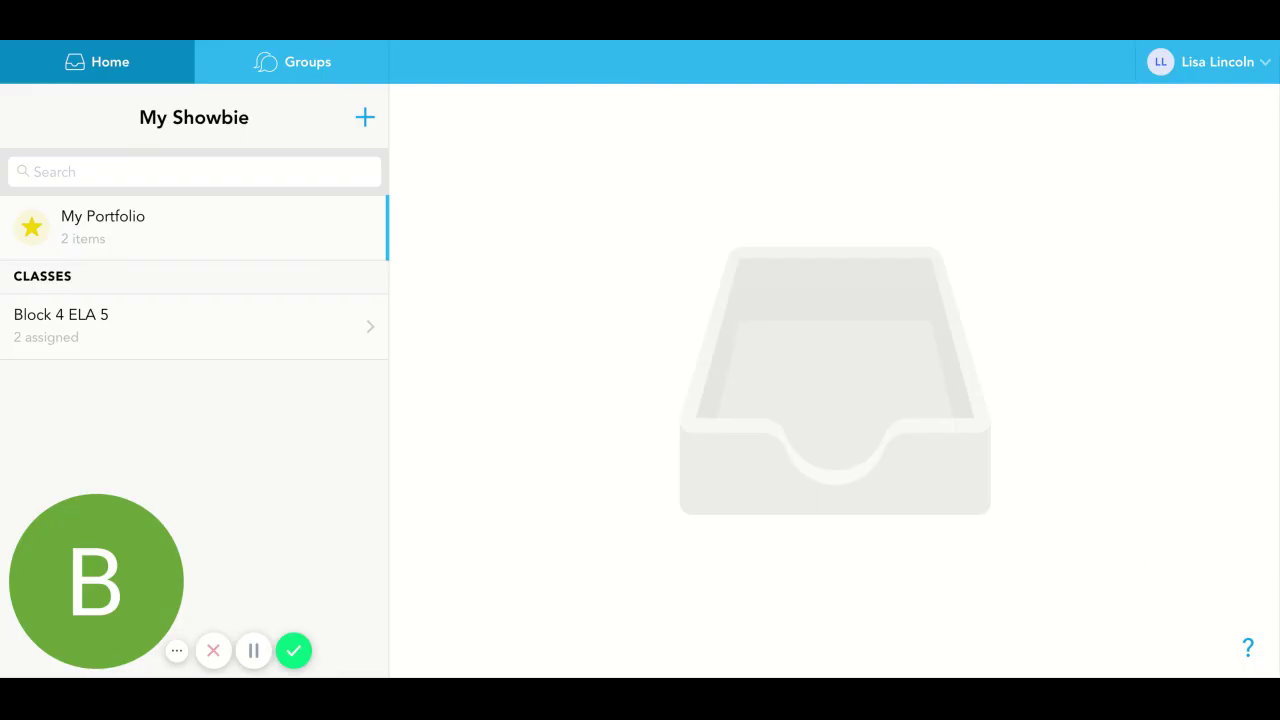